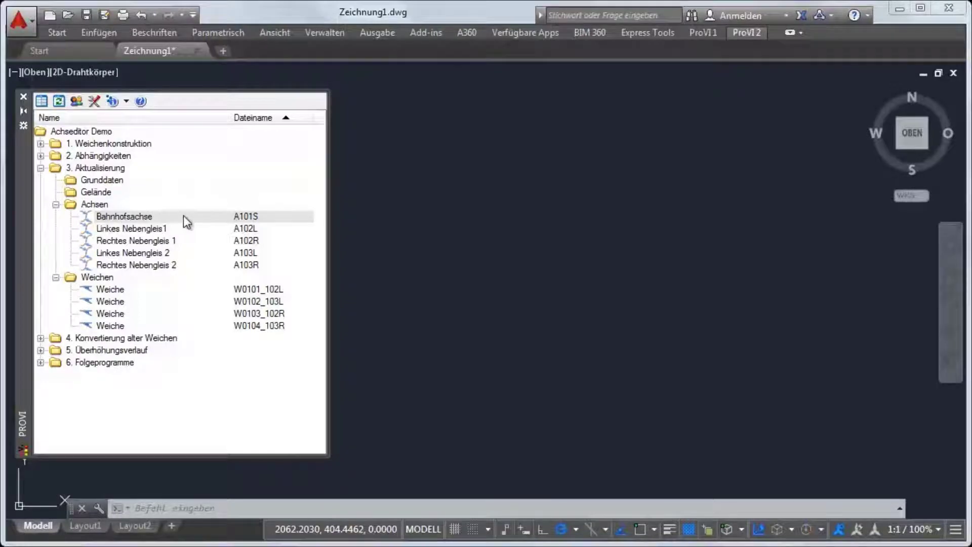
Step: Open Bahnhofsachse, zoom to the turnouts at points 101–103, and pick axis 102L
double_click(184, 214)
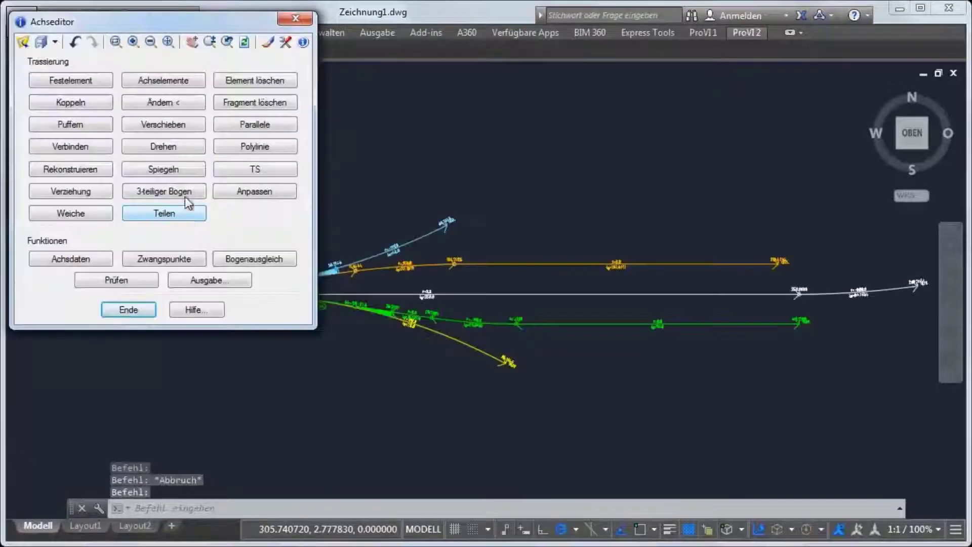
left_click(132, 41)
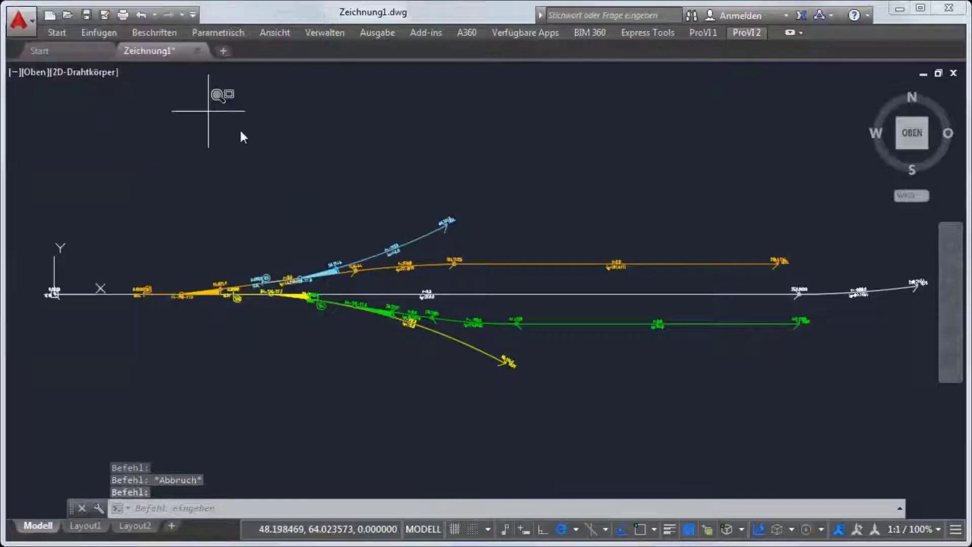
left_click(369, 186)
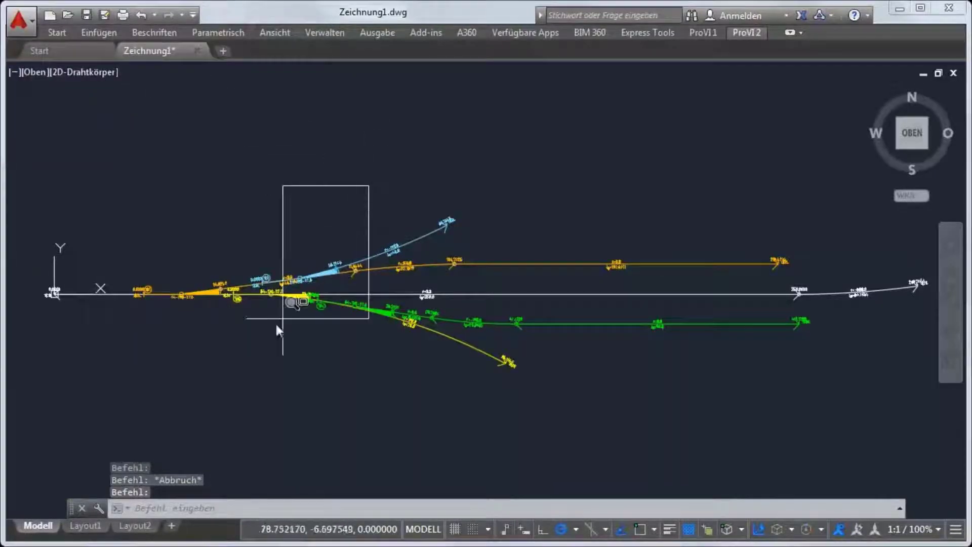
left_click(96, 324)
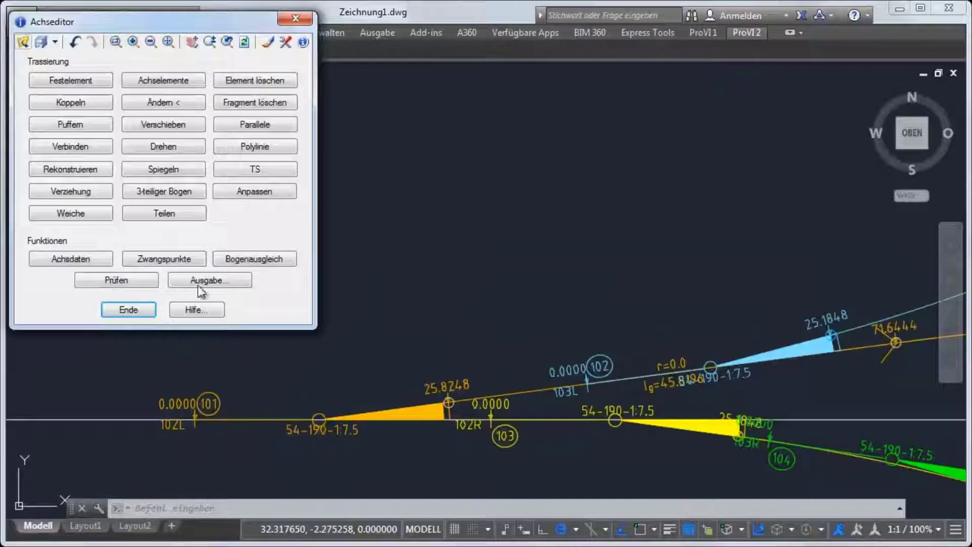
left_click(157, 103)
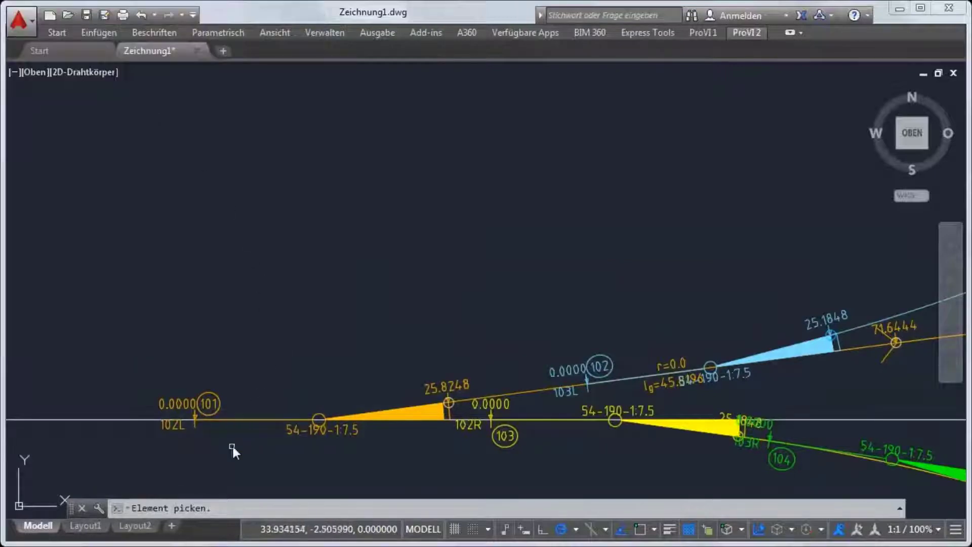
left_click(194, 429)
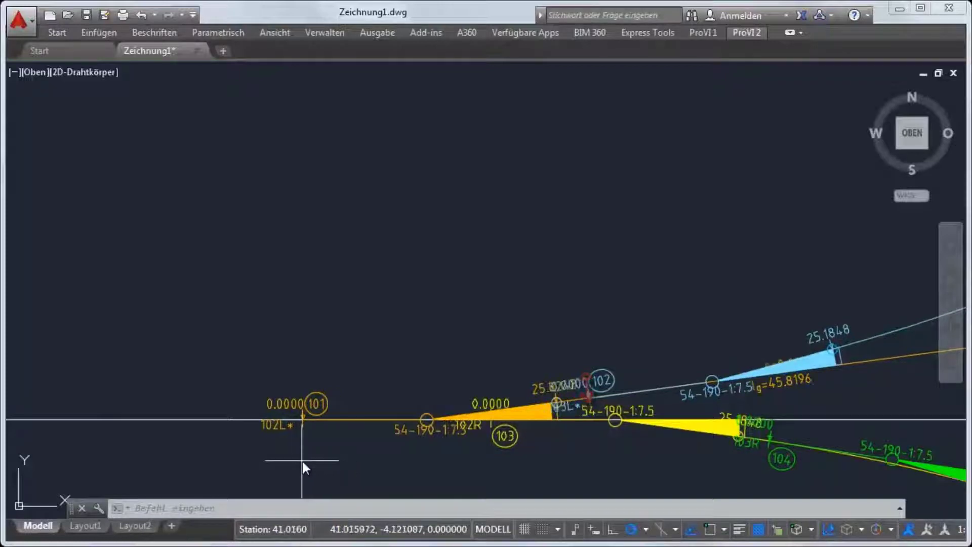
Step: Fix the turnout at point 101 and recalculate the coupling curve of side axis 103L
left_click(192, 459)
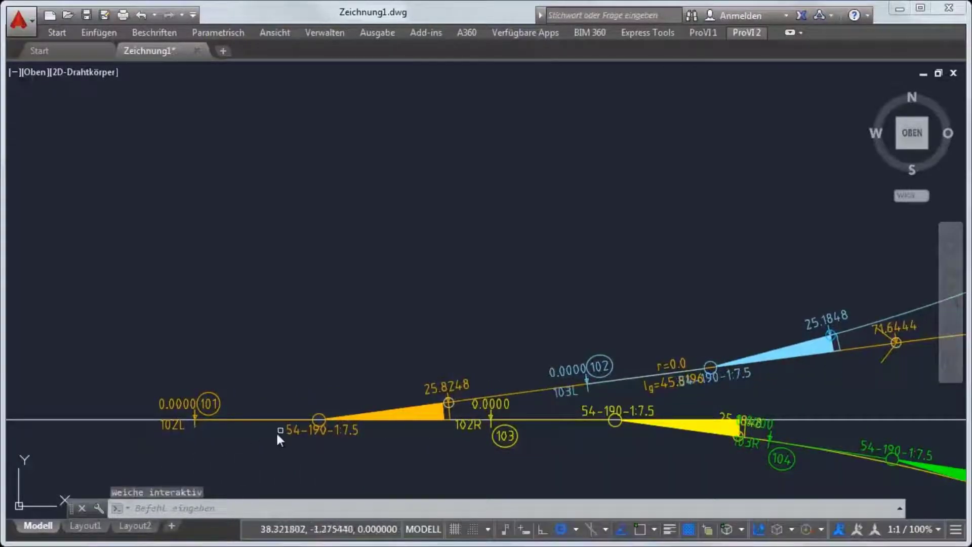
scroll(279, 433, "down", 1)
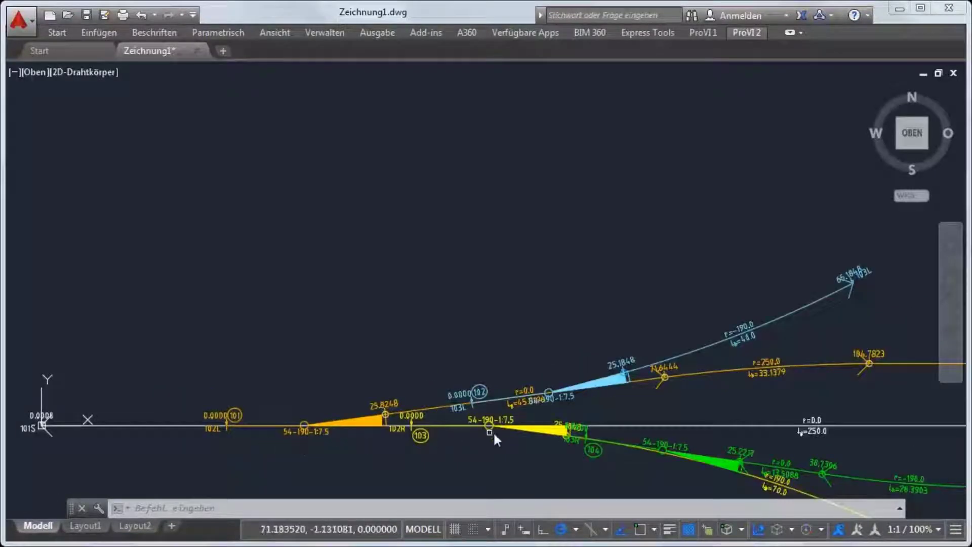
left_click(651, 379)
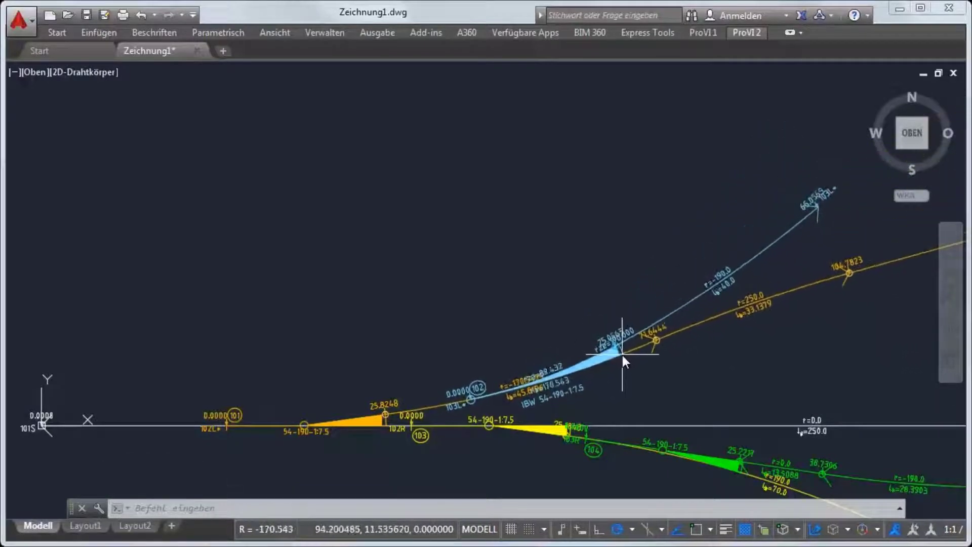
left_click(625, 361)
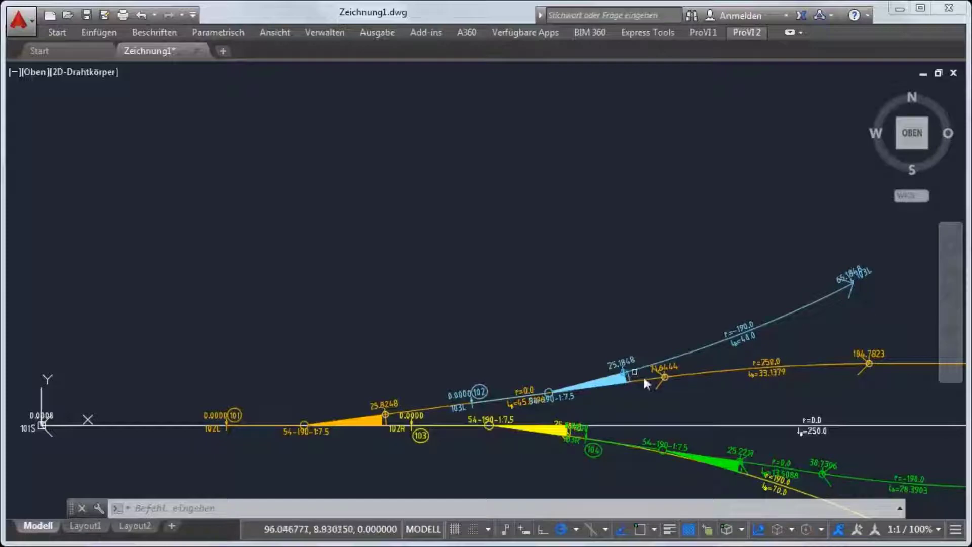
Step: Recalculate and fix the green coupling element on axis A102R
mouse_move(815, 464)
middle_mouse_down()
mouse_move(748, 457)
mouse_move(520, 387)
middle_mouse_up()
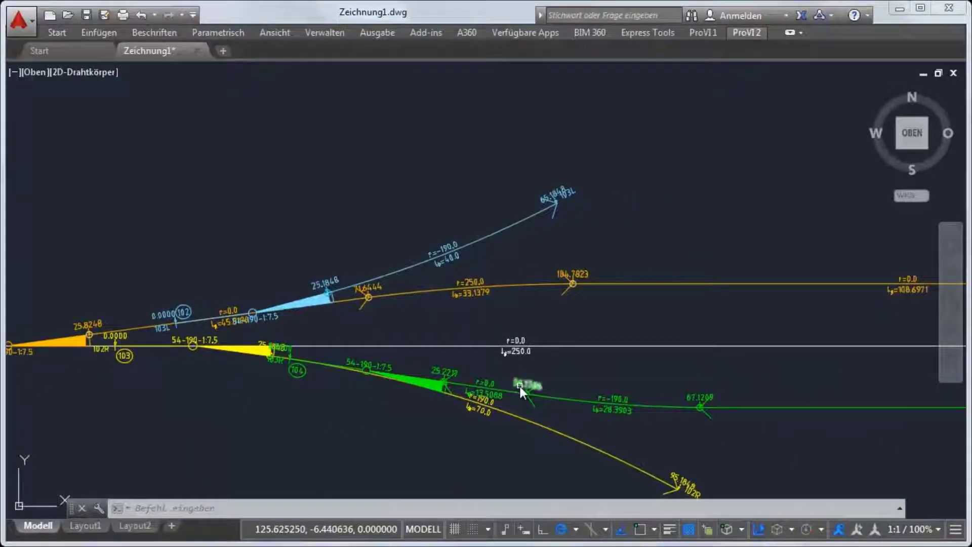
left_click(573, 440)
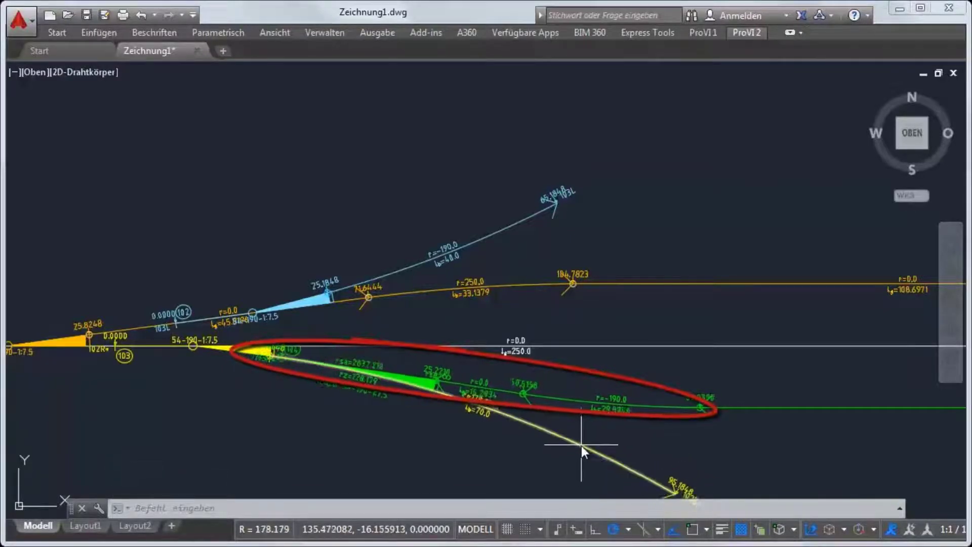
left_click(589, 442)
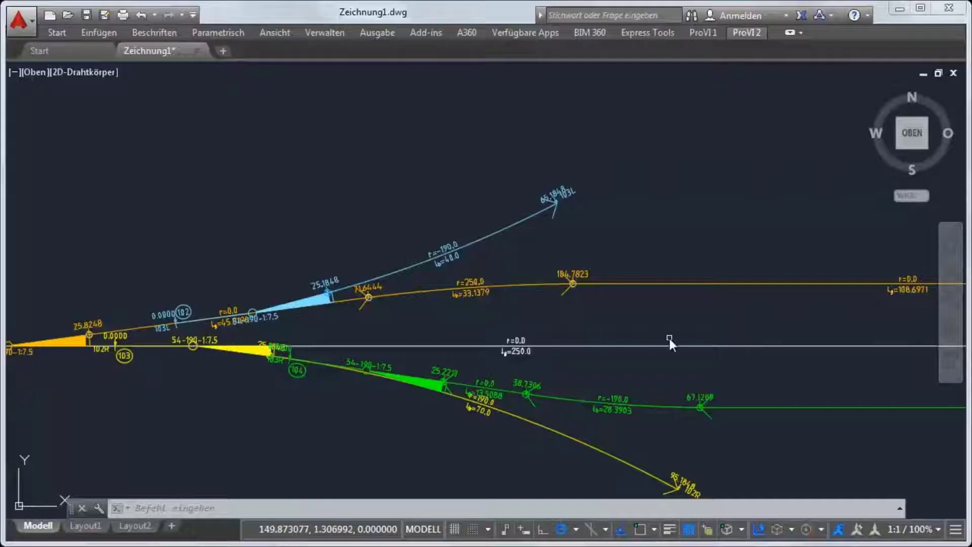
Step: Fix the far-end element of main axis A101S in its position
middle_click_drag(670, 336, 311, 363)
scroll(311, 363, "down", 2)
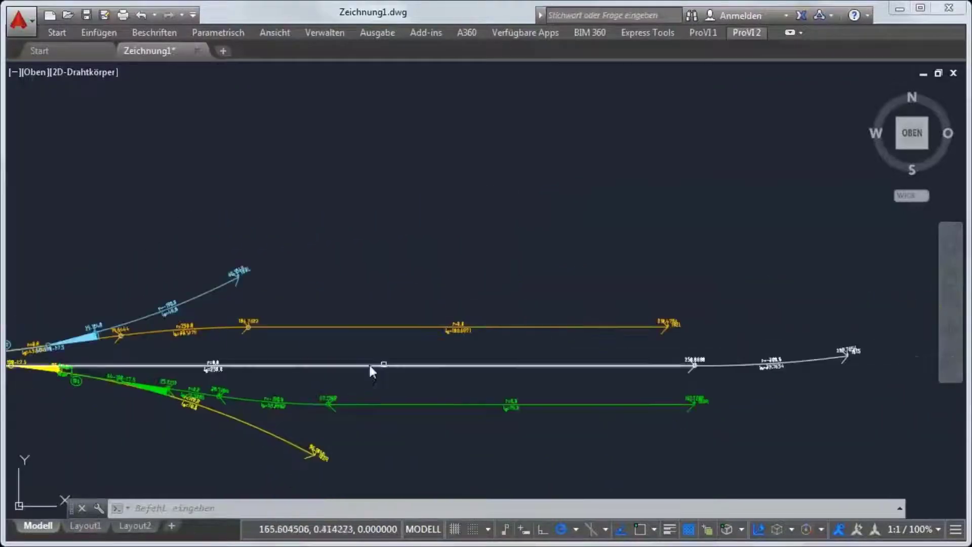
left_click(688, 370)
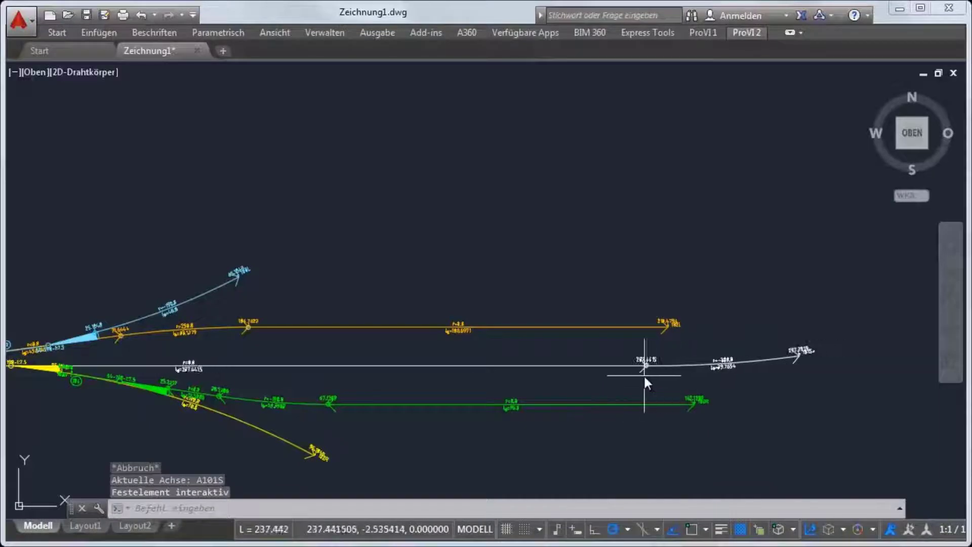
left_click(628, 374)
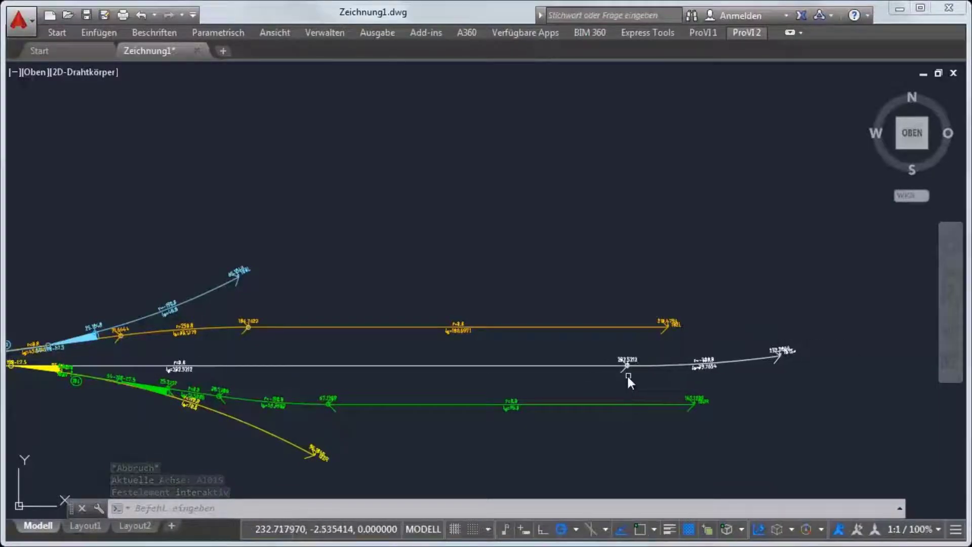
Step: Pick and fix start point 101S of main axis A101S
middle_click_drag(305, 373, 616, 383)
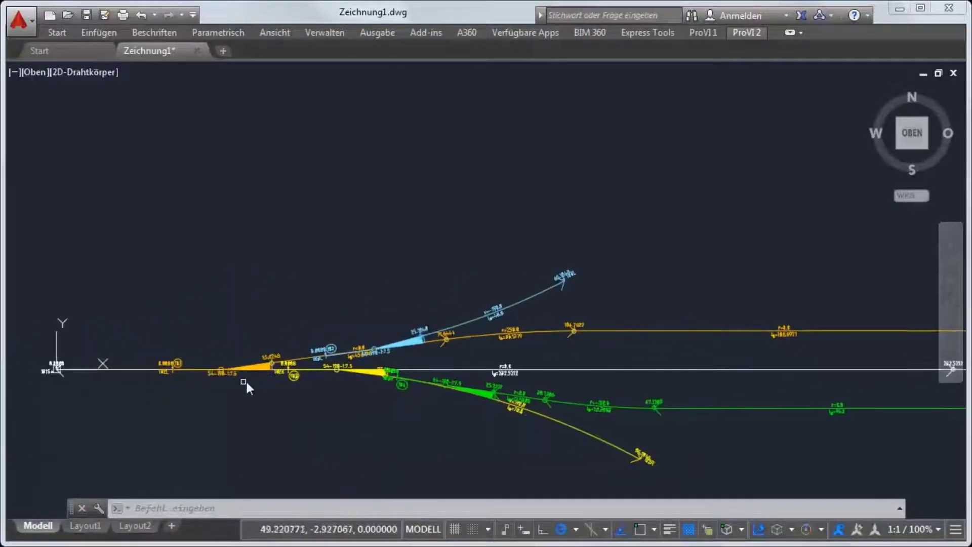
scroll(233, 384, "up", 2)
scroll(218, 386, "up", 2)
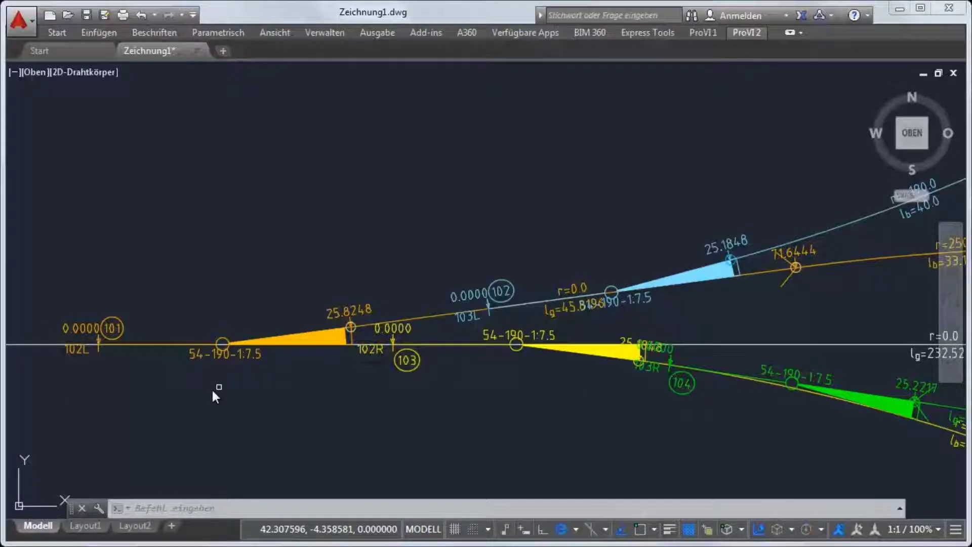
mouse_move(218, 388)
middle_mouse_down()
mouse_move(588, 389)
mouse_move(526, 386)
middle_mouse_up()
left_click(127, 362)
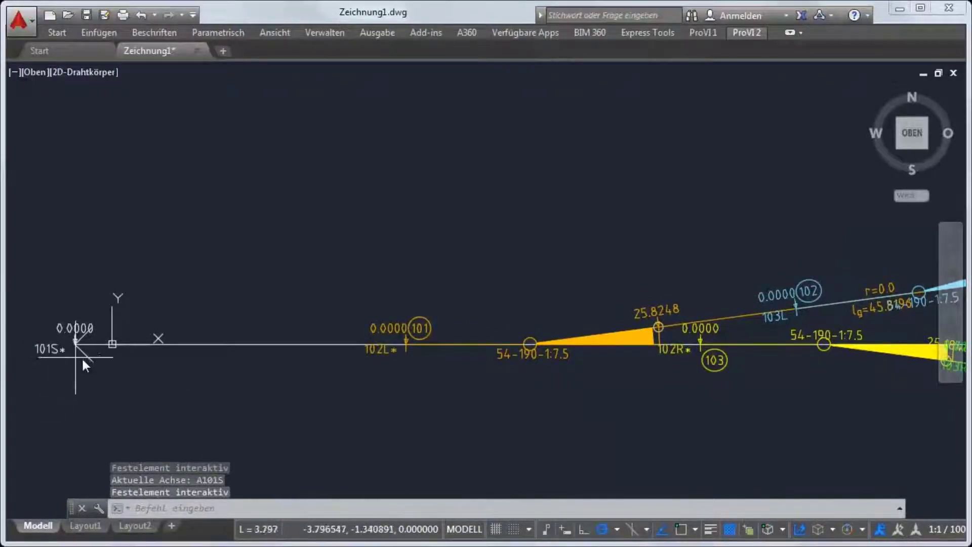
left_click(46, 354)
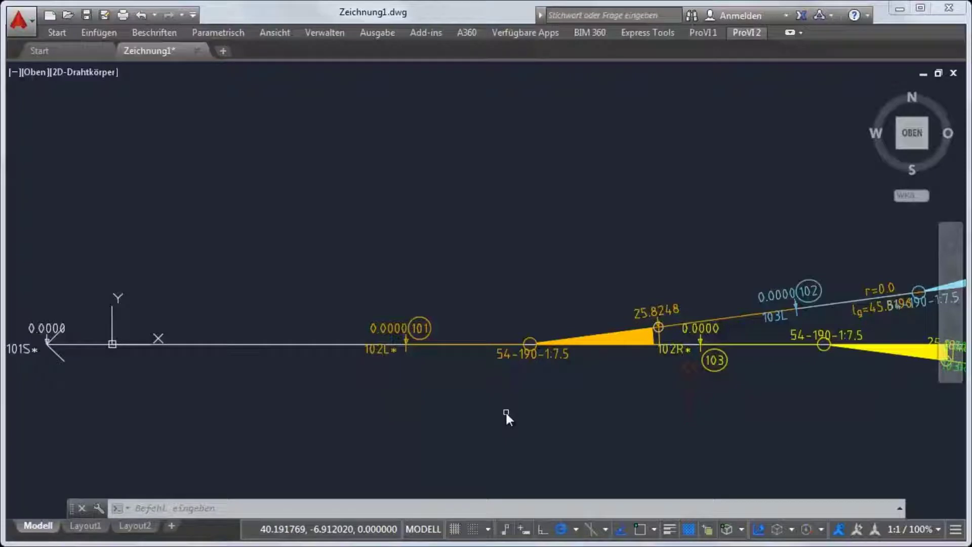
middle_click_drag(506, 411, 59, 433)
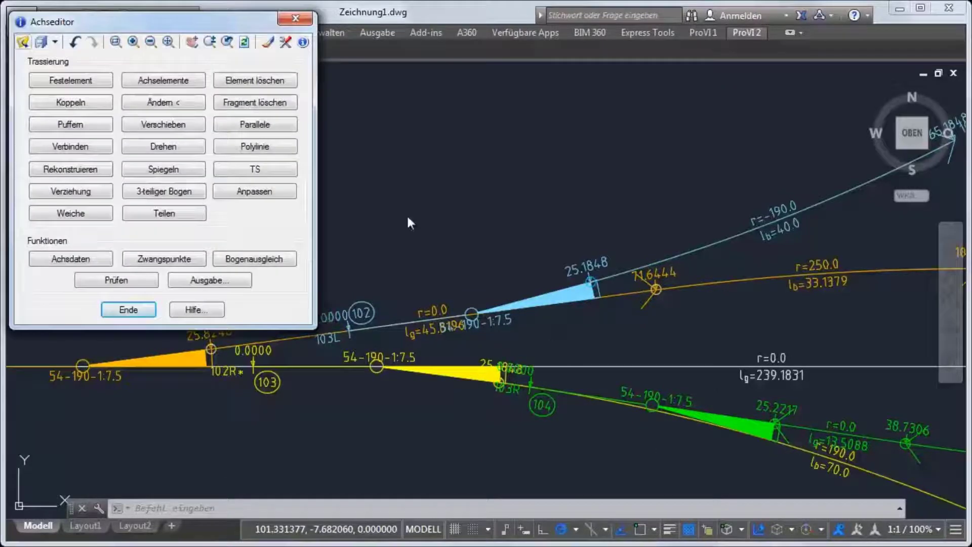
Step: Save all updated axis files, including A103R and W0104_103R
left_click(41, 41)
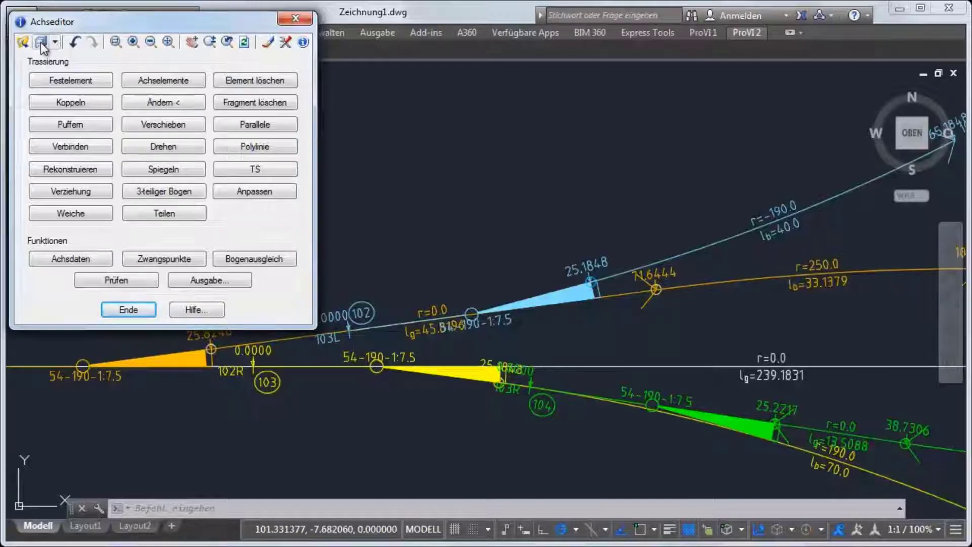
left_click(42, 46)
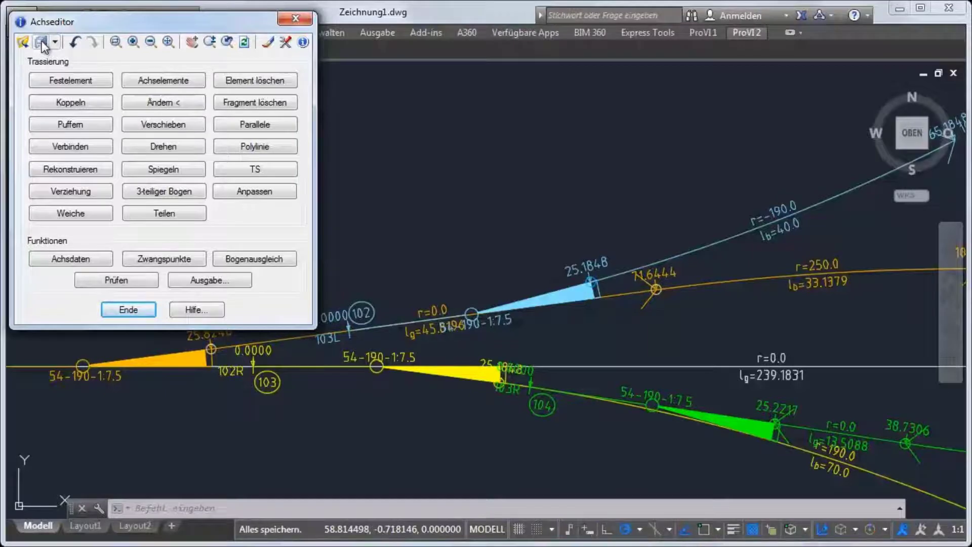
Step: In the Achsdaten of axis 102R, change the axis number's trailing R to X (102X)
left_click(76, 256)
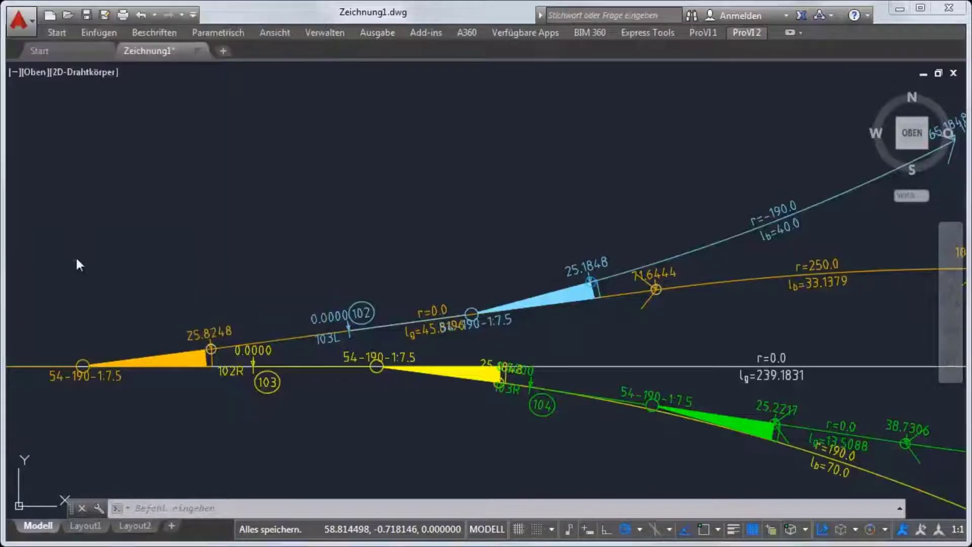
left_click(234, 373)
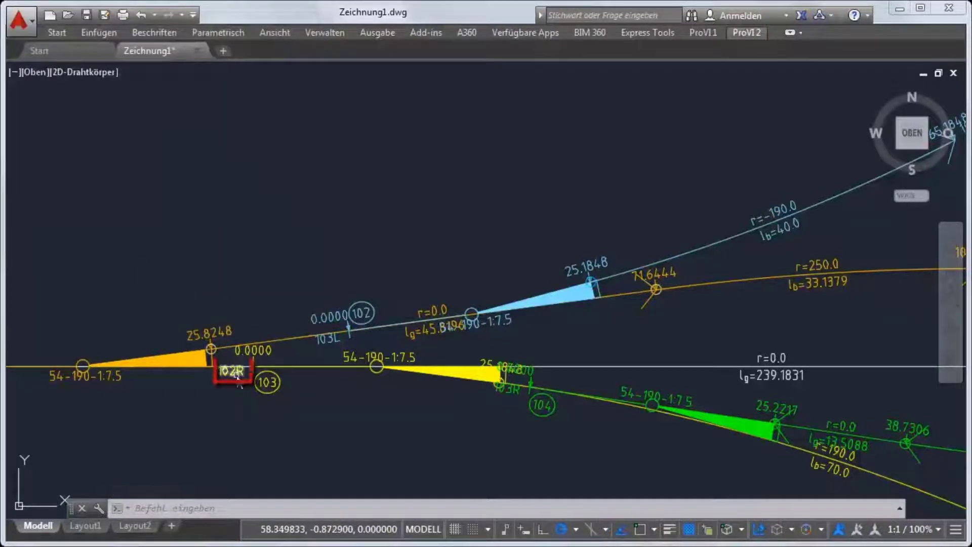
left_click(236, 374)
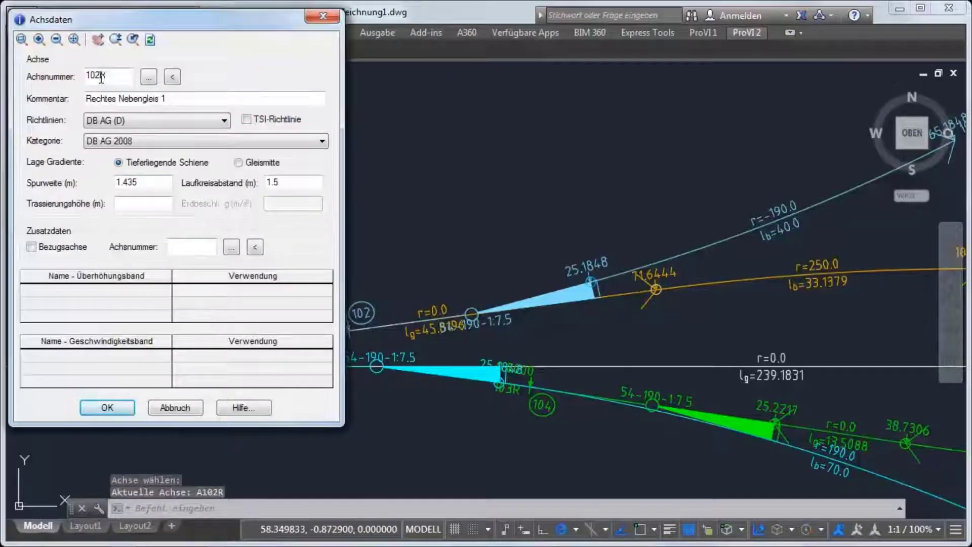
left_click_drag(100, 76, 118, 80)
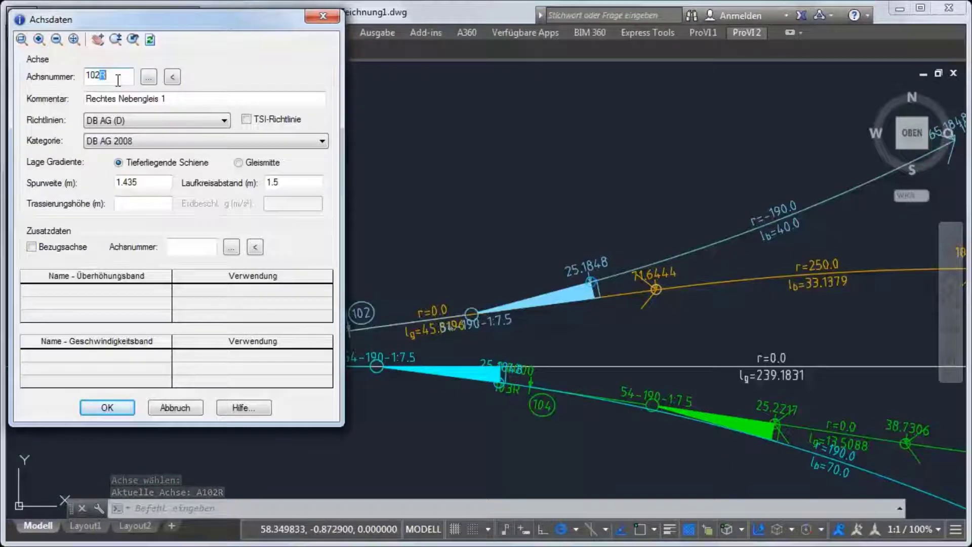
type("X")
left_click(120, 408)
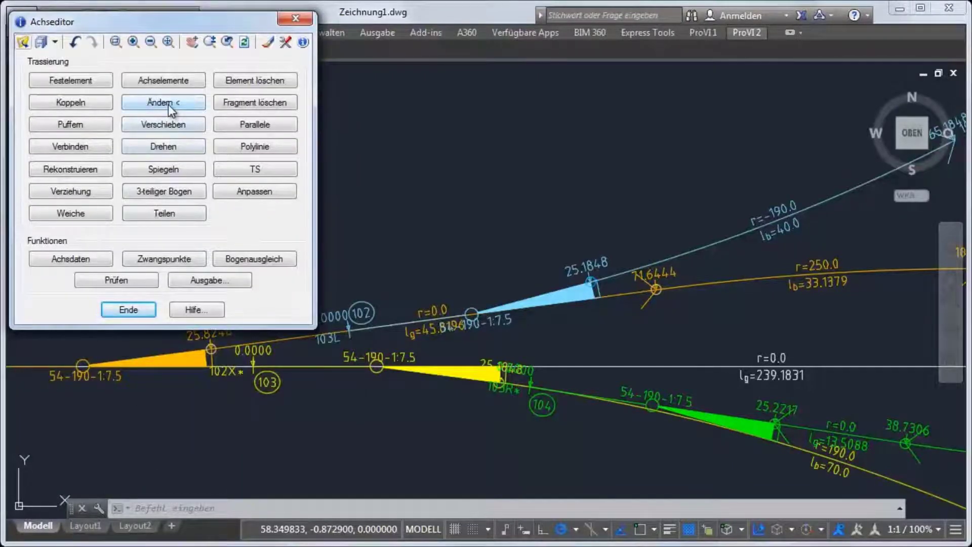
Step: Tick Durchgehendes Gleis for turnout 104, then exit the editor without saving A102X
left_click(174, 147)
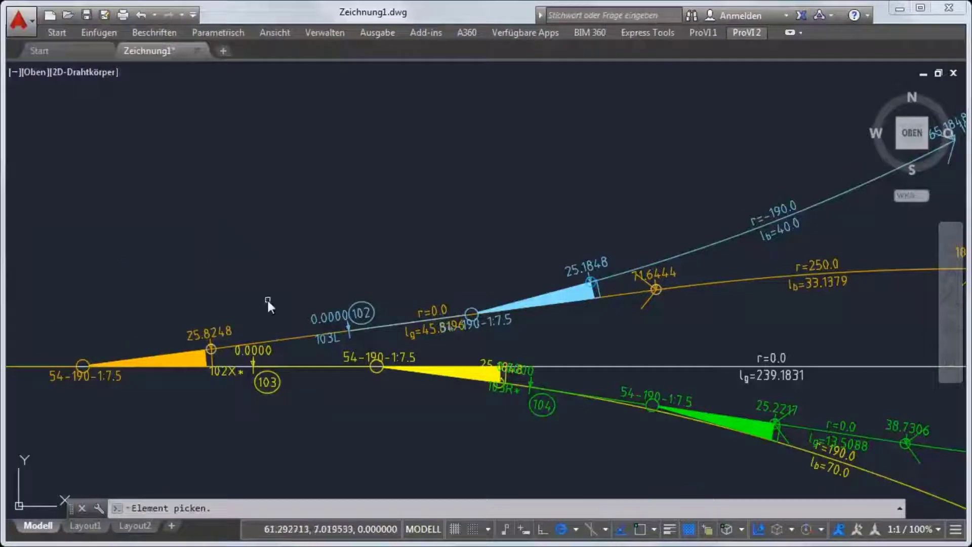
left_click(657, 394)
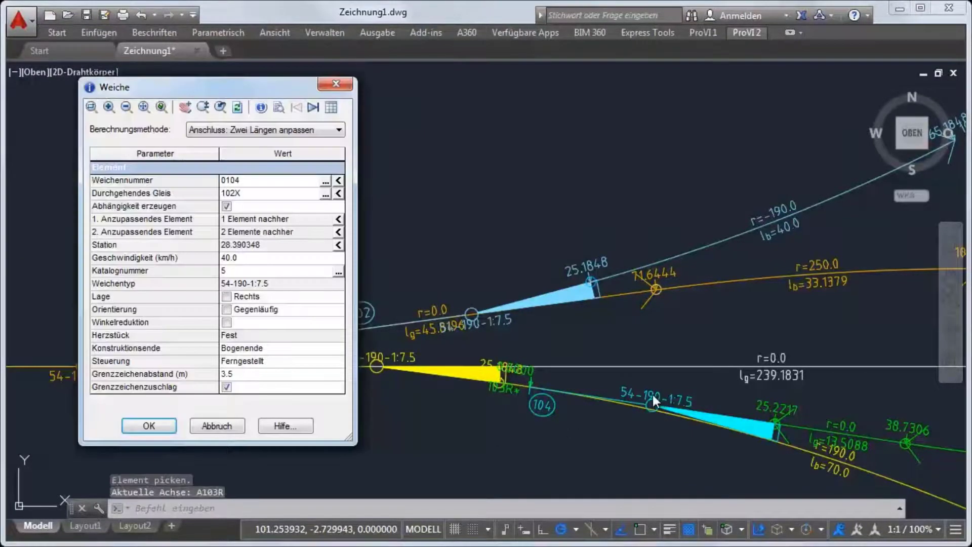
left_click(274, 195)
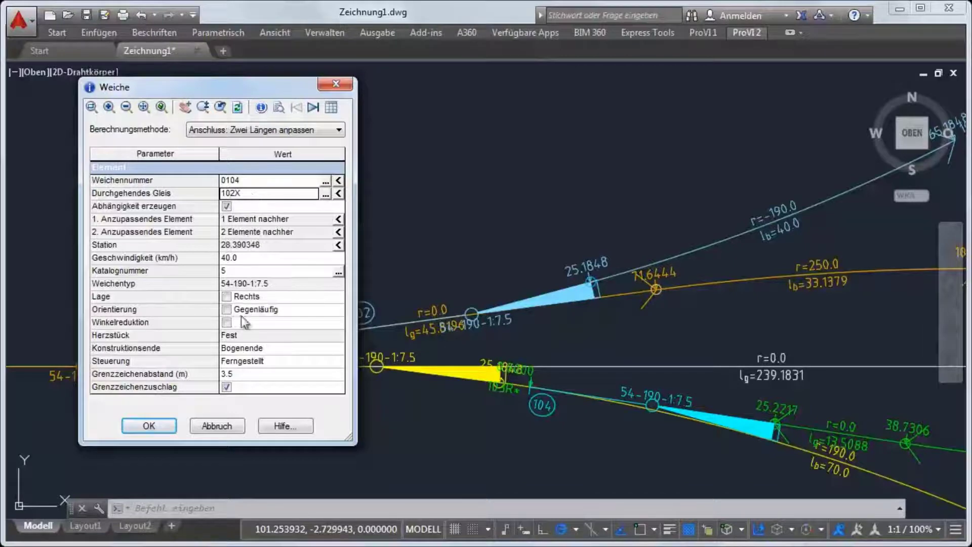
left_click(133, 427)
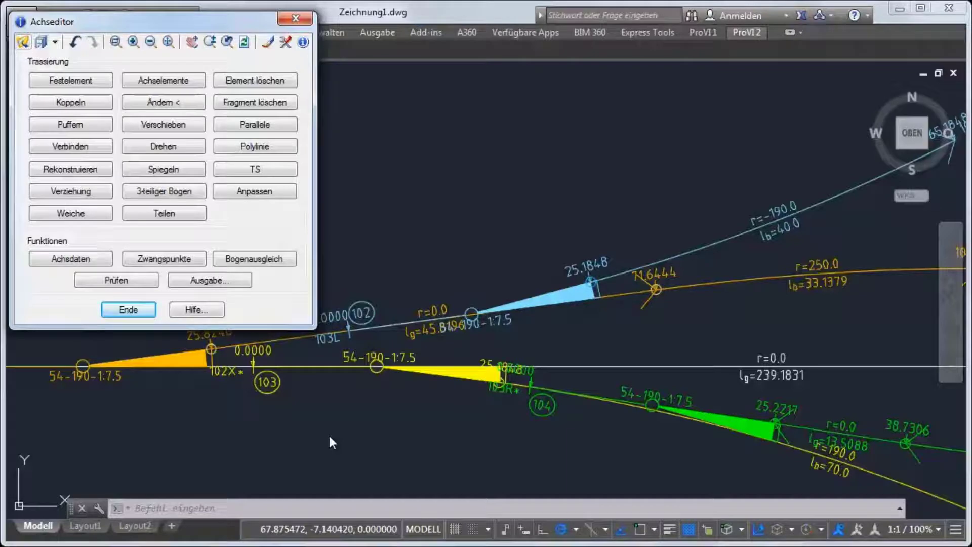
left_click(143, 311)
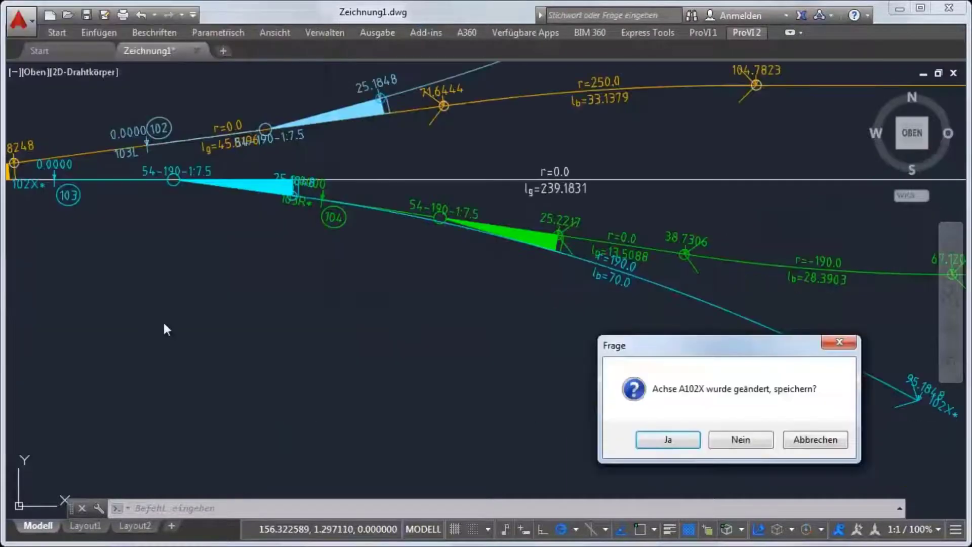
left_click(737, 442)
Step: Decline saving A103R and reopen Rechtes Nebengleis 1 (A102R) without its dependent axes
left_click(737, 442)
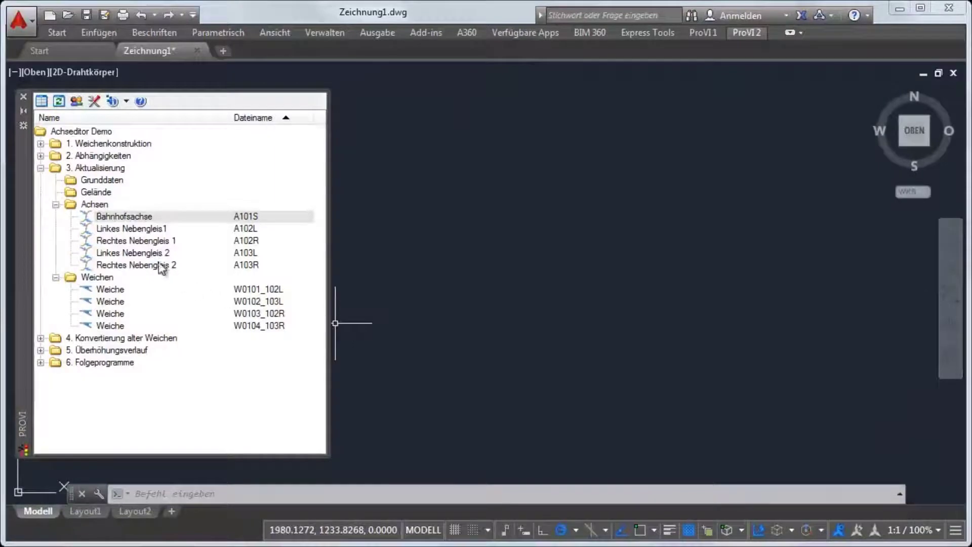
left_click(137, 242)
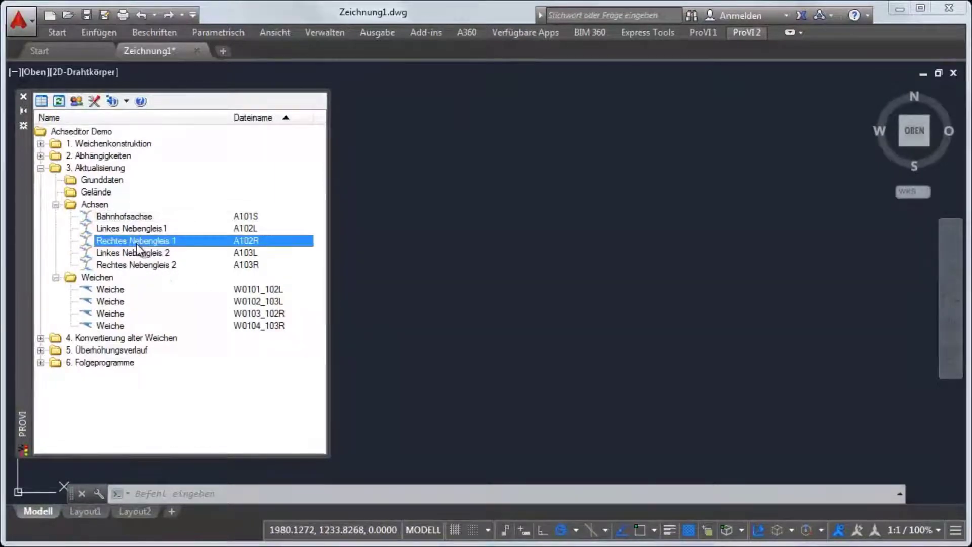
double_click(136, 242)
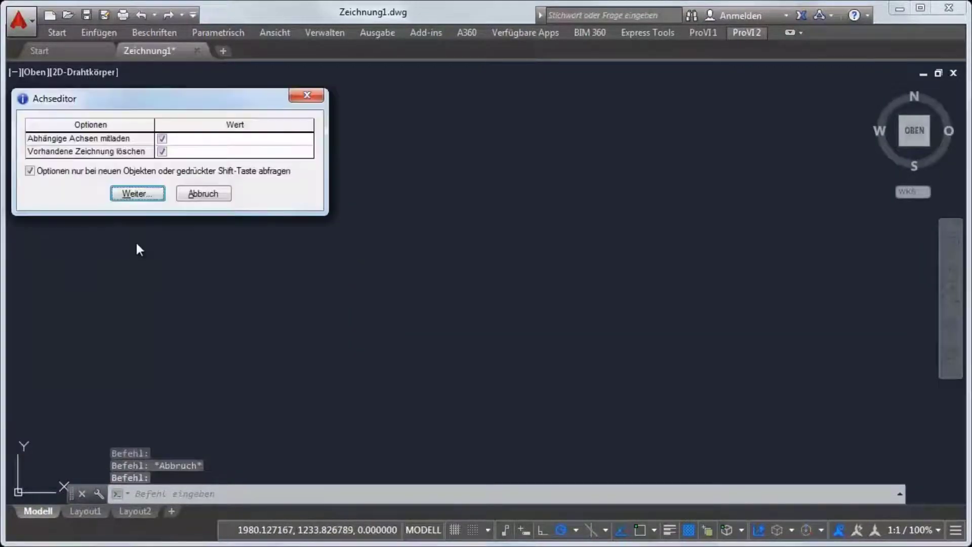
left_click(161, 138)
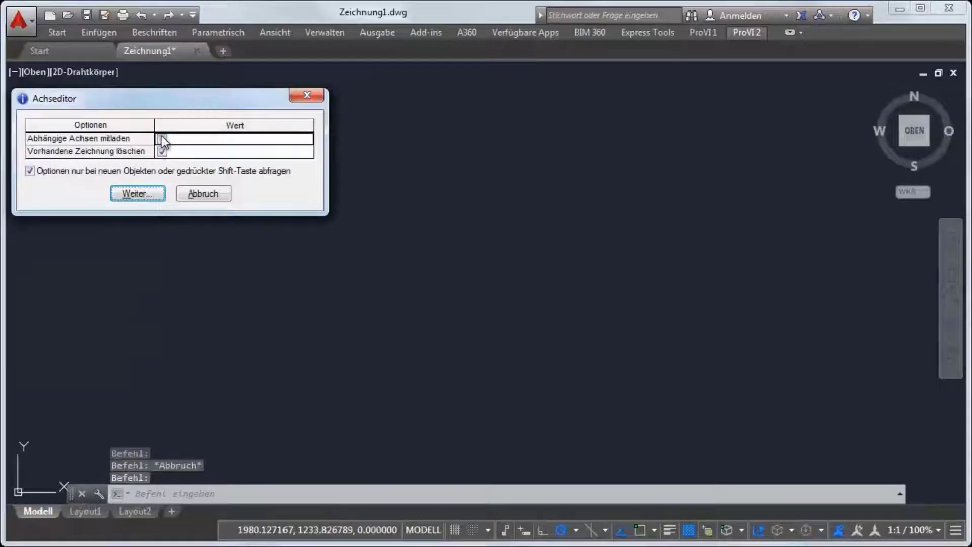
left_click(151, 193)
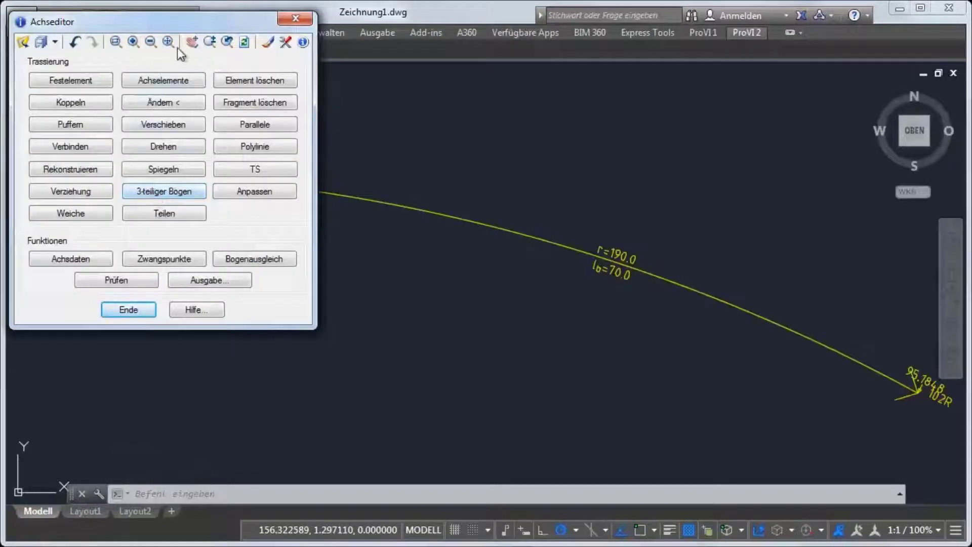
Step: Pan the view so the whole of axis A102R is visible
left_click(193, 43)
mouse_move(156, 181)
left_mouse_down()
mouse_move(367, 240)
mouse_move(382, 258)
mouse_move(373, 297)
left_mouse_up()
scroll(382, 257, "down", 2)
right_click(373, 296)
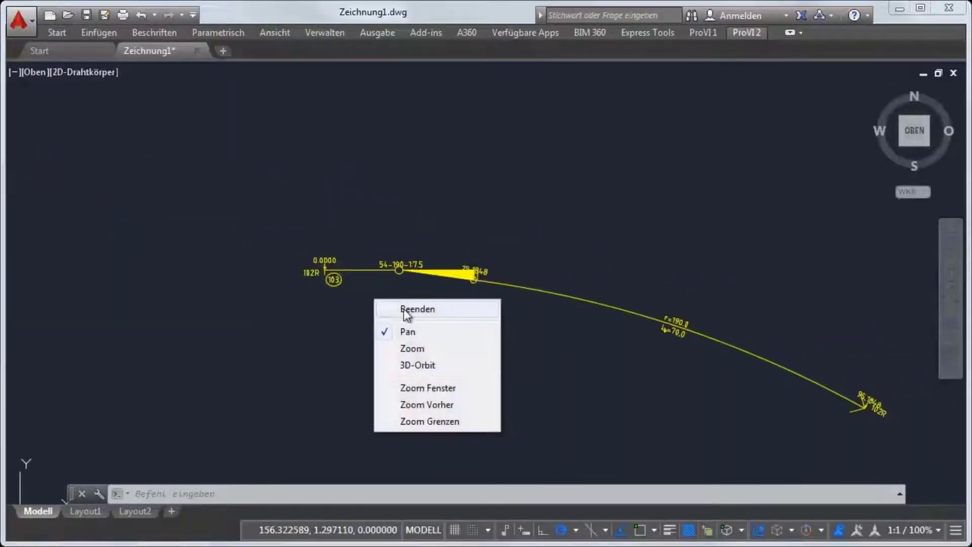
left_click(400, 311)
Step: Insert turnout W0103 at the start of A102R and save the axis and W0103_102R
left_click(171, 118)
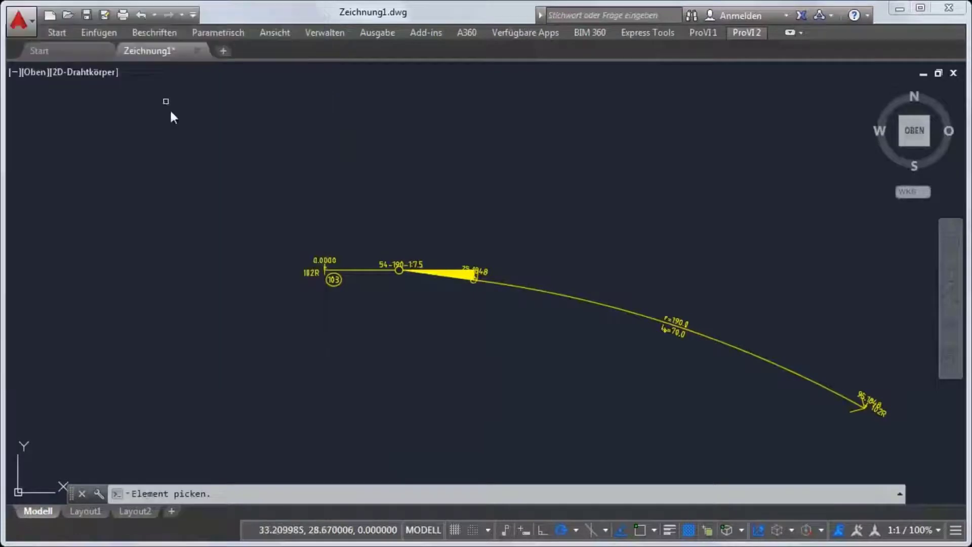
left_click(324, 275)
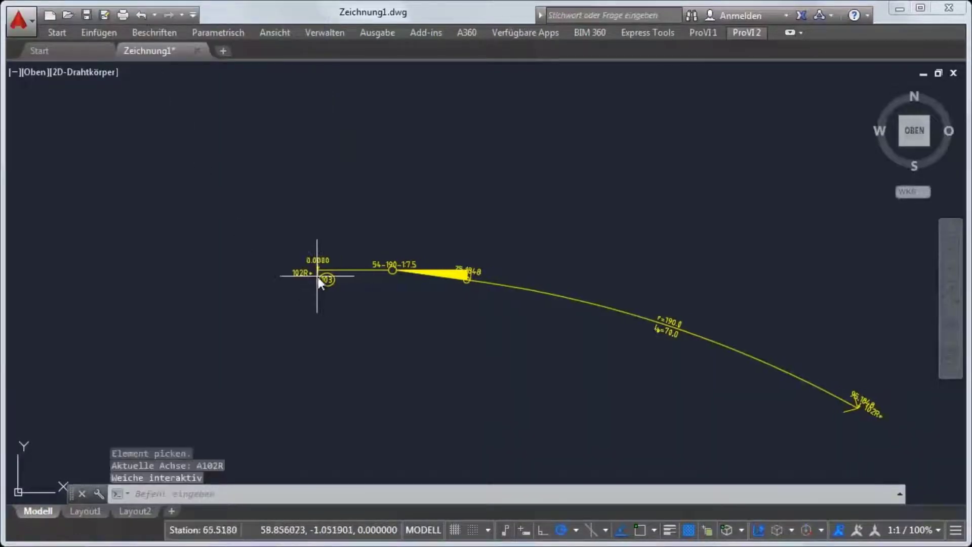
left_click(288, 275)
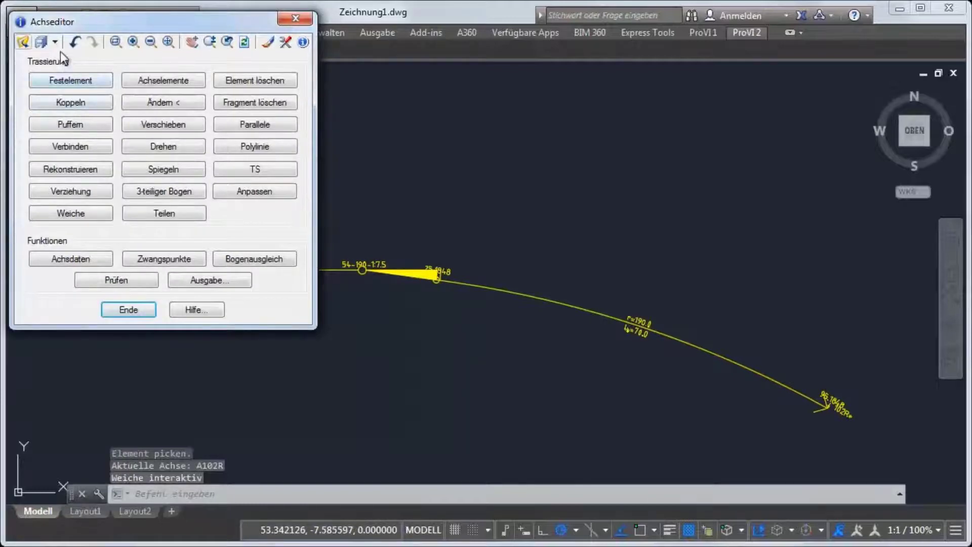
left_click(54, 42)
left_click(61, 59)
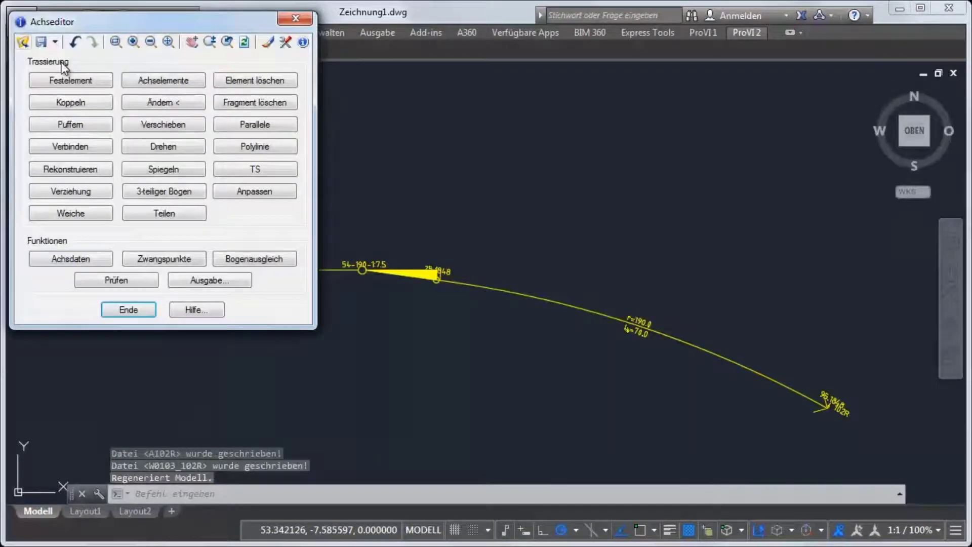
Step: Close the editor letting A103R recalculate, then reopen Bahnhofsachse with dependent axes included
left_click(115, 307)
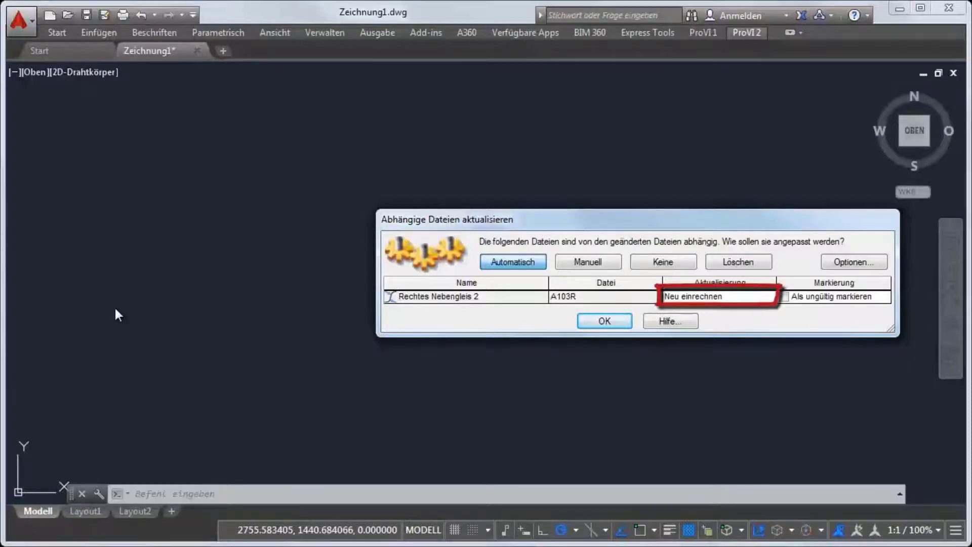
left_click(601, 323)
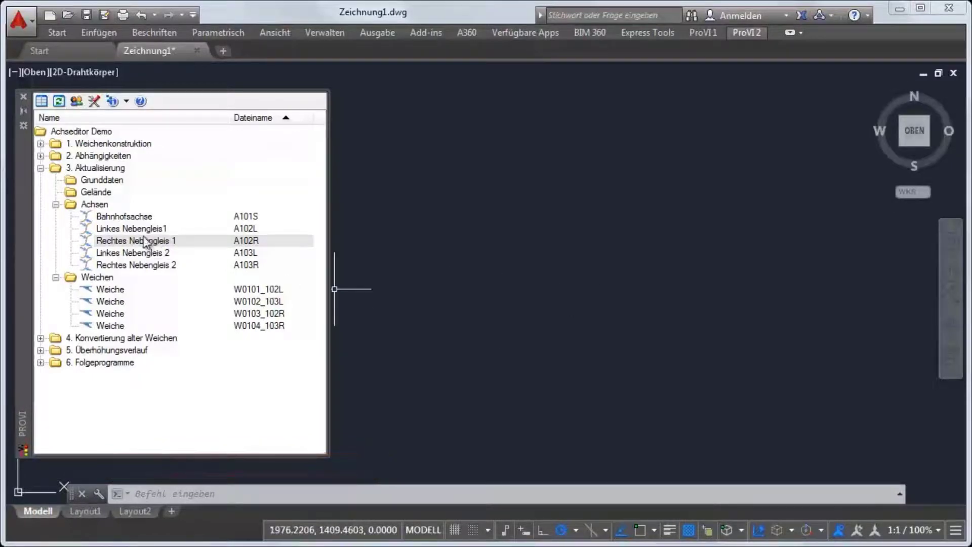
double_click(123, 216)
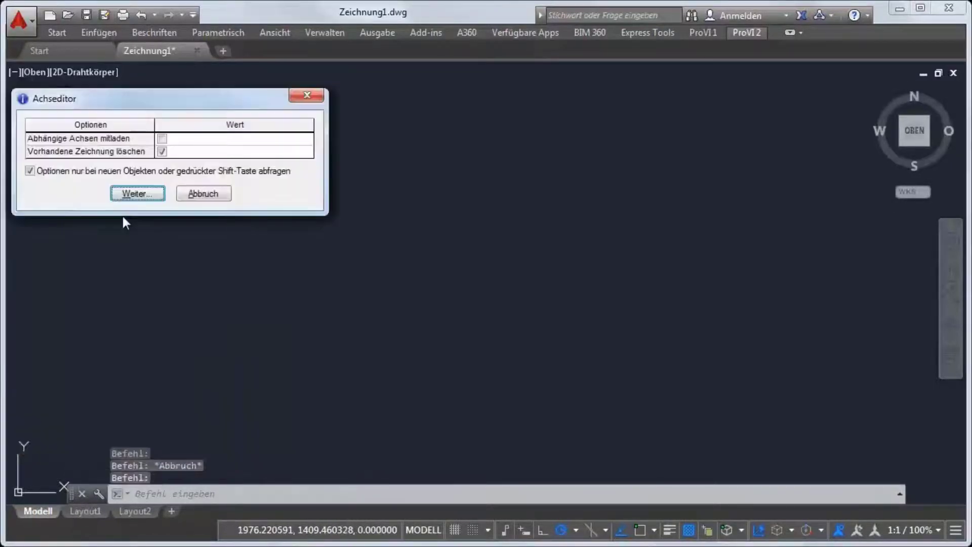
left_click(162, 138)
Step: Finish loading Bahnhofsachse, pan and zoom close to the turnouts near the track start
left_click(154, 196)
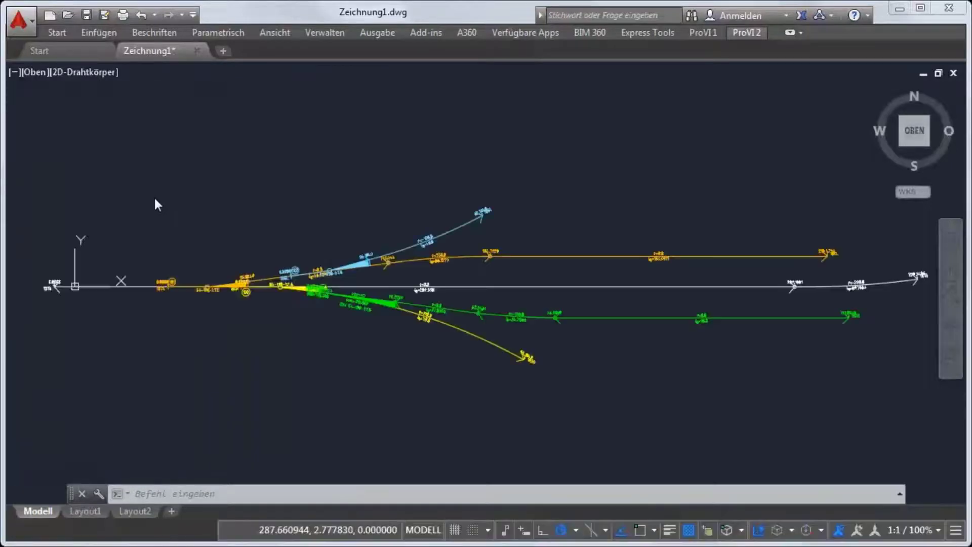
left_click(191, 41)
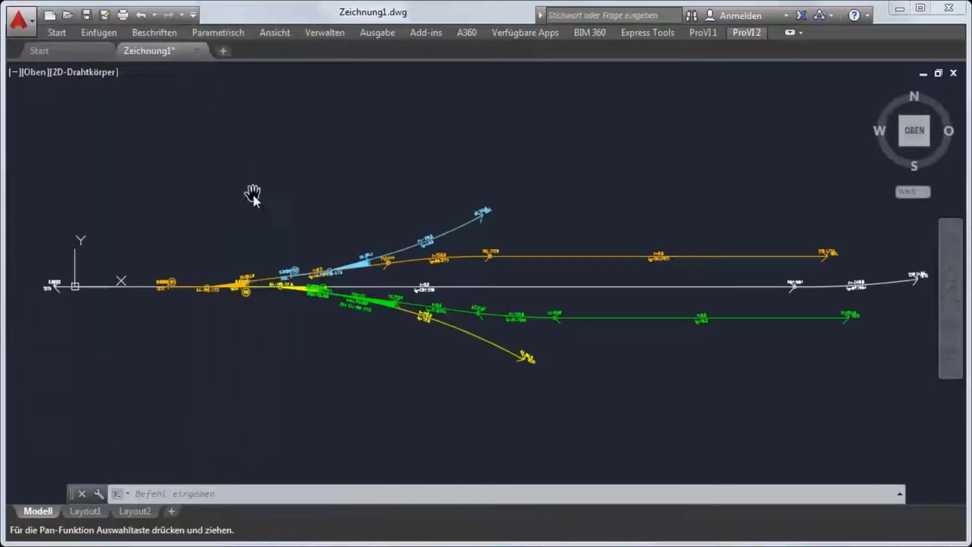
left_click_drag(309, 290, 382, 299)
scroll(382, 299, "up", 5)
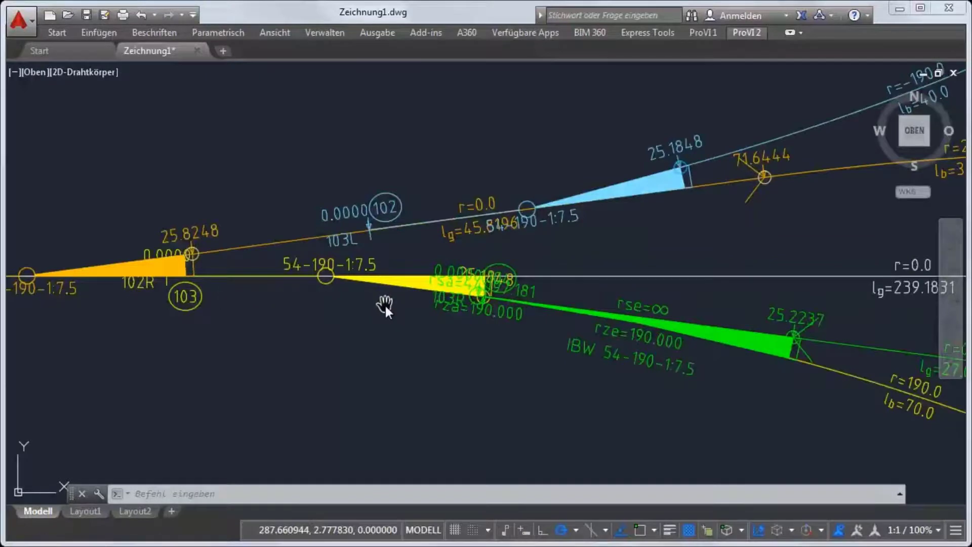
scroll(385, 304, "down", 5)
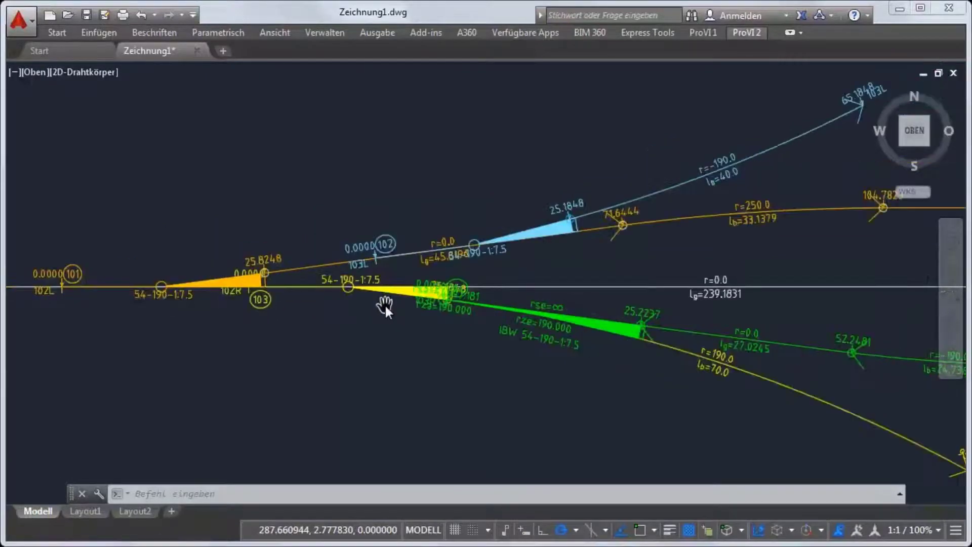
scroll(405, 317, "up", 2)
scroll(355, 311, "up", 1)
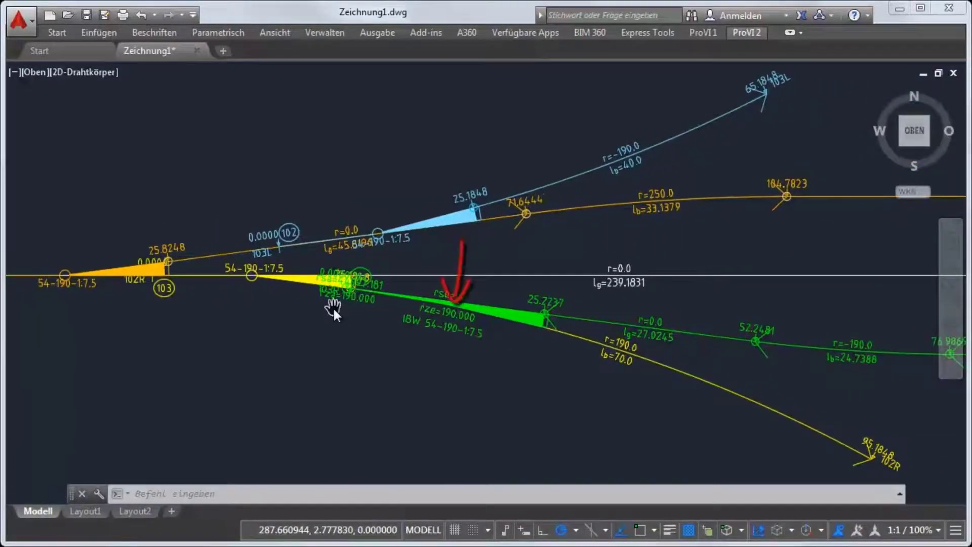
right_click(333, 307)
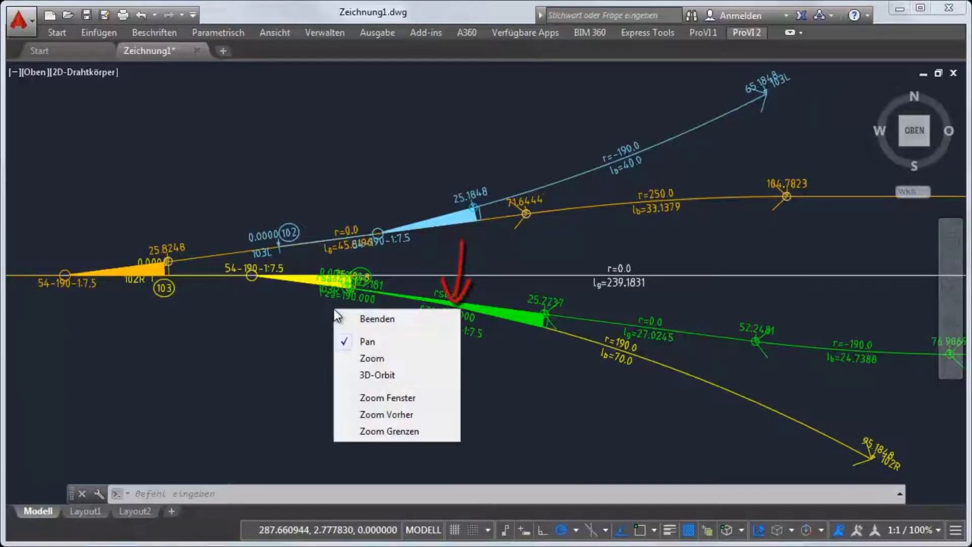
left_click(344, 318)
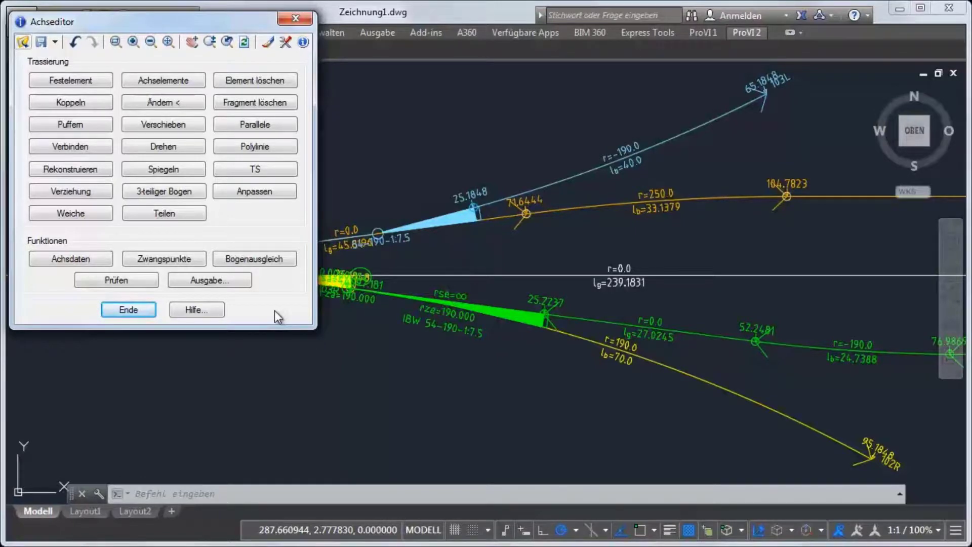
Step: Delete the green A103R fragment and re-place turnout 103 onto axis A102R
left_click(279, 103)
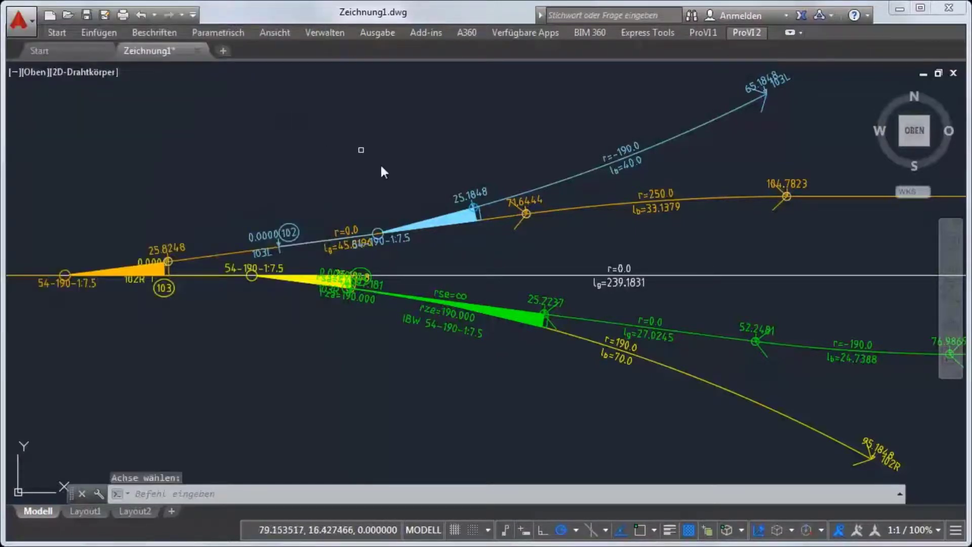
left_click(527, 311)
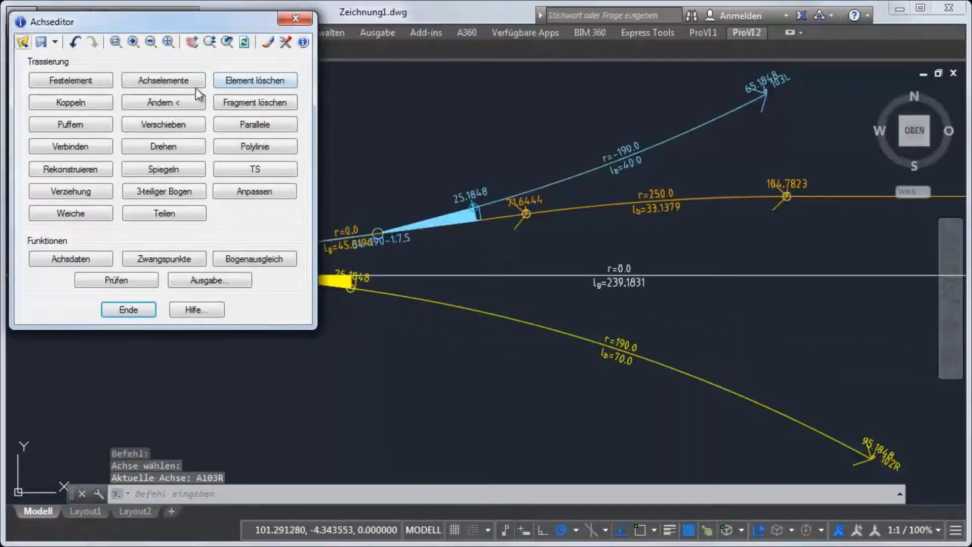
left_click(254, 80)
scroll(169, 290, "up", 2)
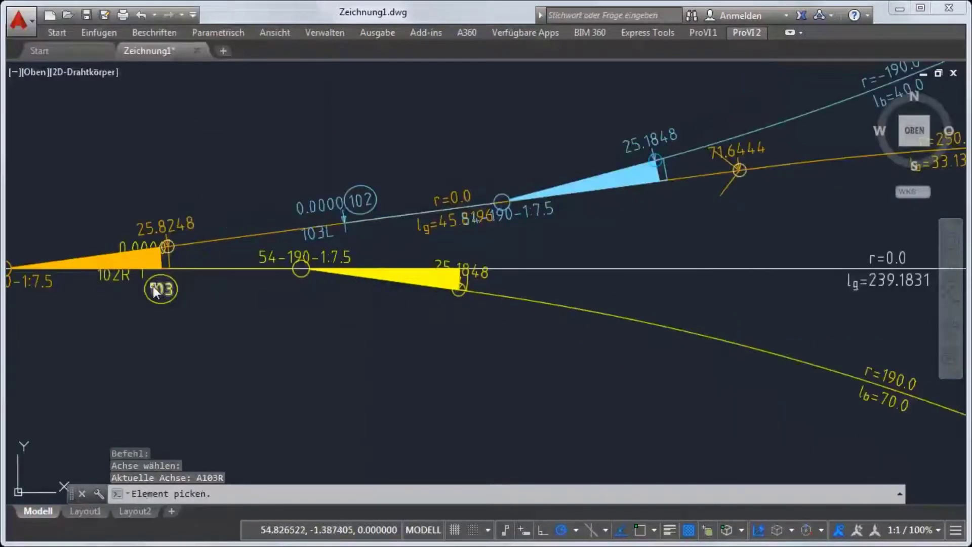
left_click(149, 276)
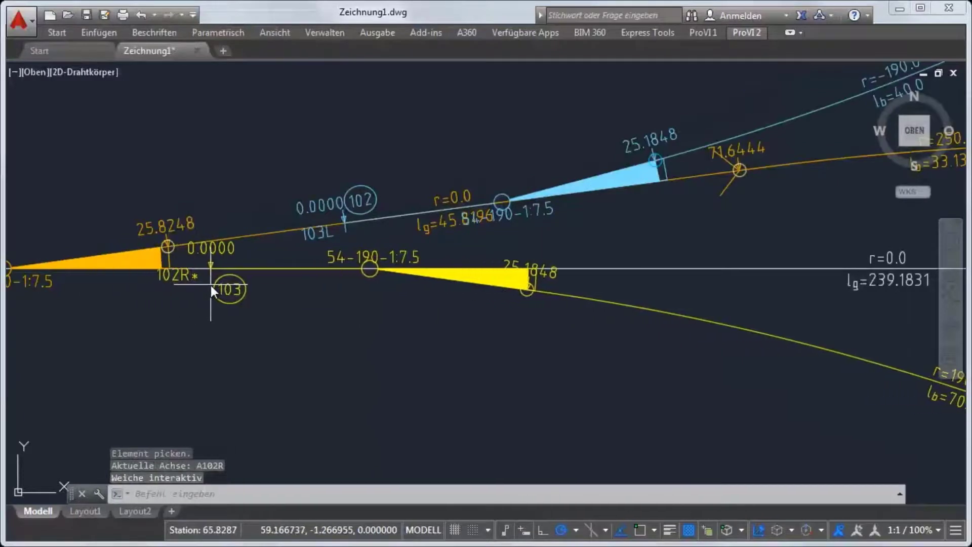
left_click(211, 286)
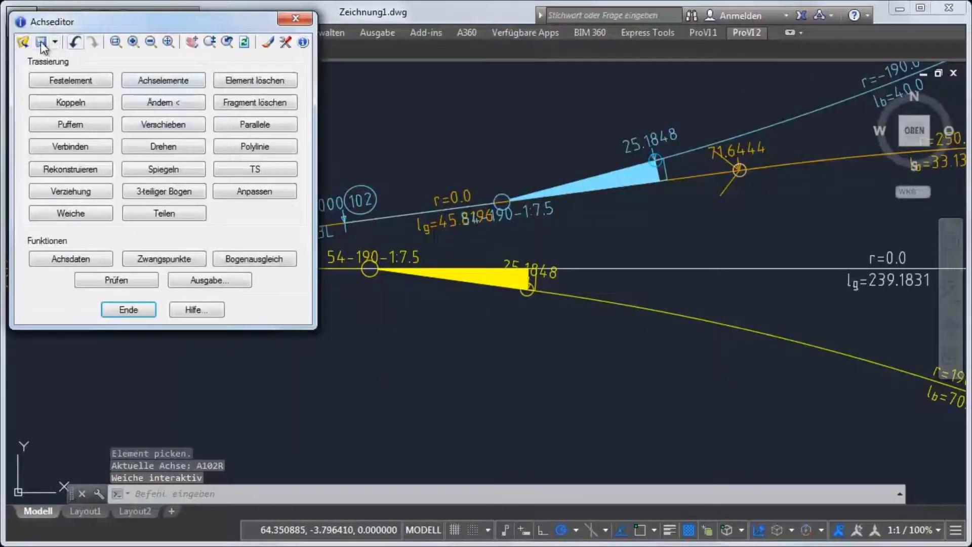
Step: Save axis A102R with turnout W0103_102R and finish axis editing
left_click(23, 41)
left_click(352, 259)
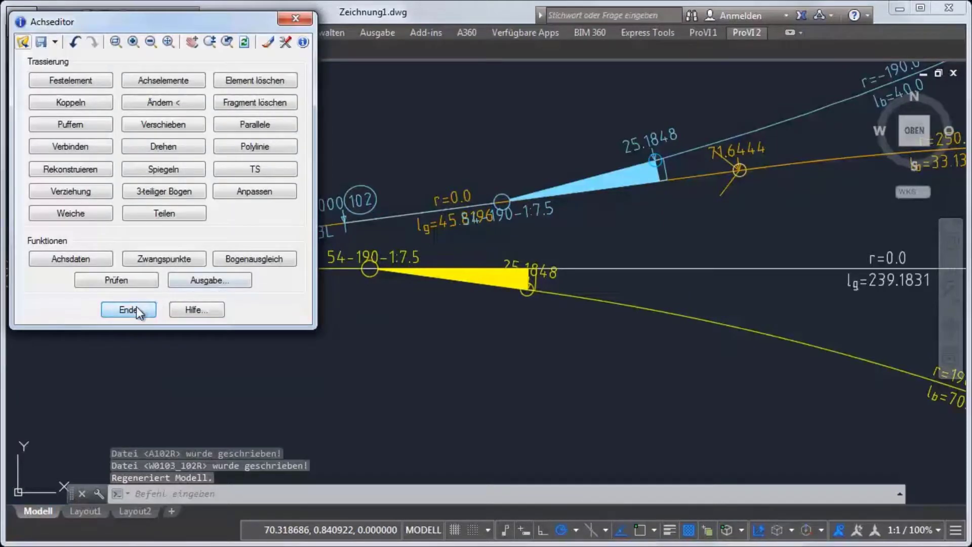
left_click(134, 304)
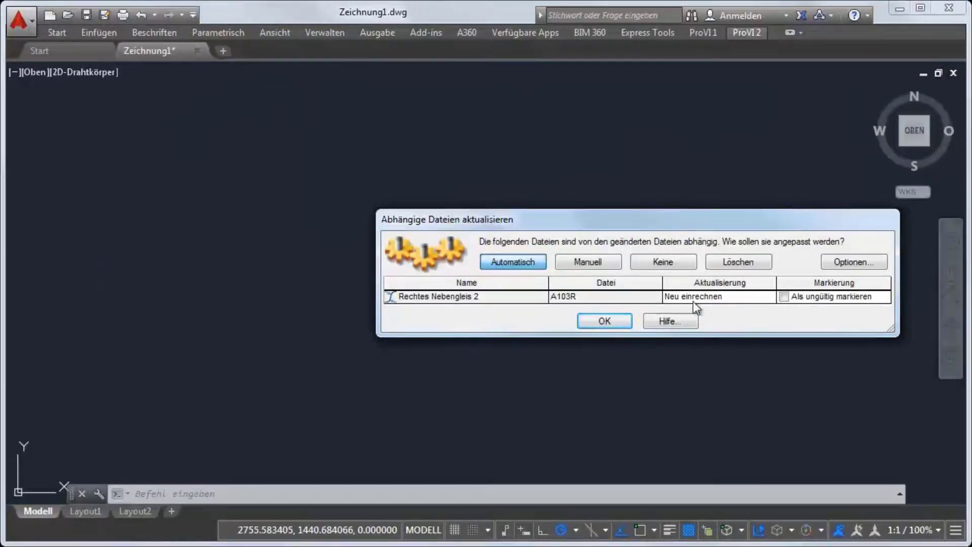
Step: Choose Keine for Rechtes Nebengleis 2 (A103R) and confirm the dependent-file update
left_click(681, 263)
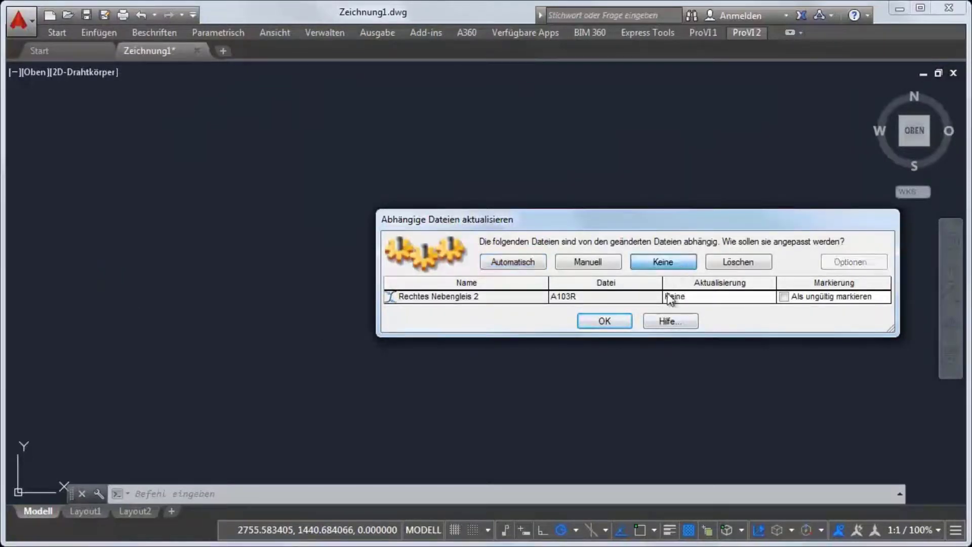
left_click(616, 323)
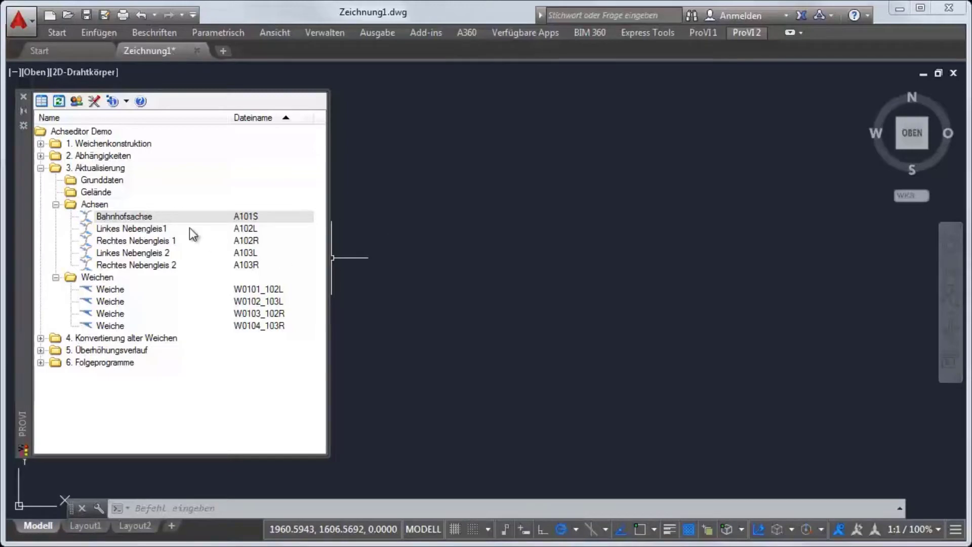
Step: Reload Bahnhofsachse to recalculate A103R from turnout 104, then zoom in to inspect it
double_click(168, 217)
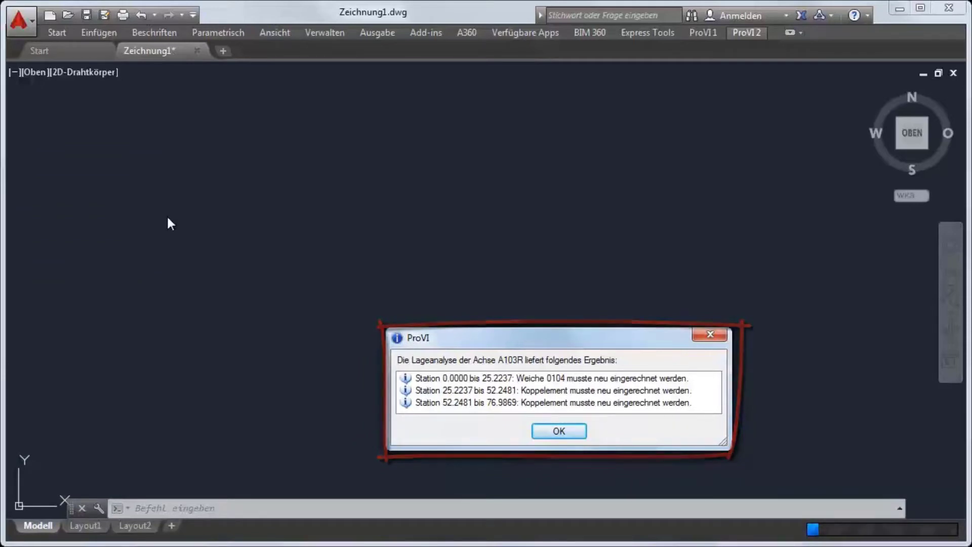
key("Return")
left_click(168, 217)
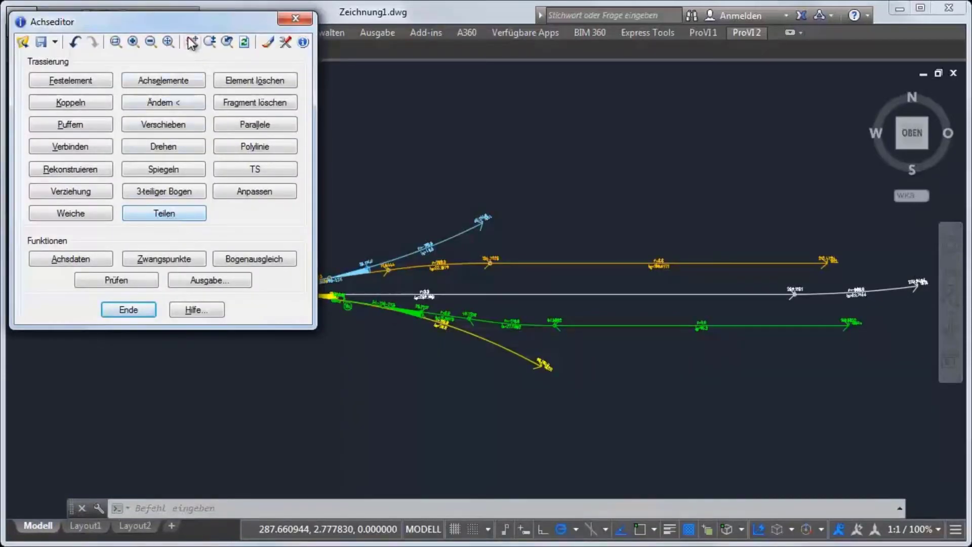
scroll(395, 337, "up", 4)
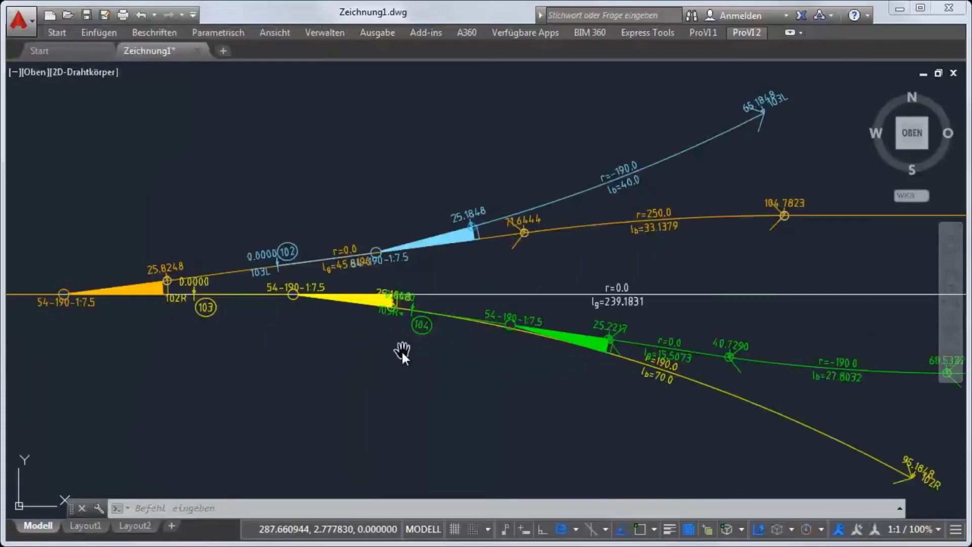
scroll(508, 370, "up", 2)
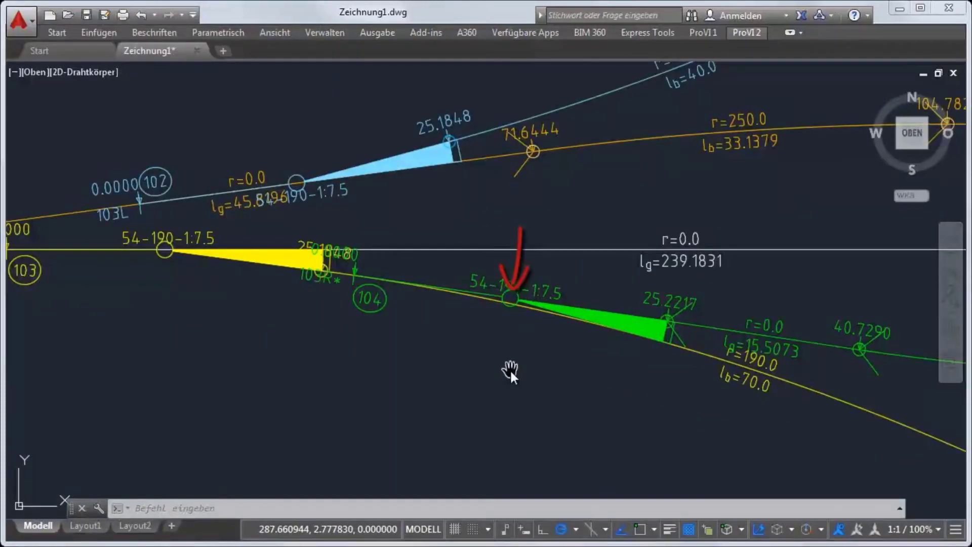